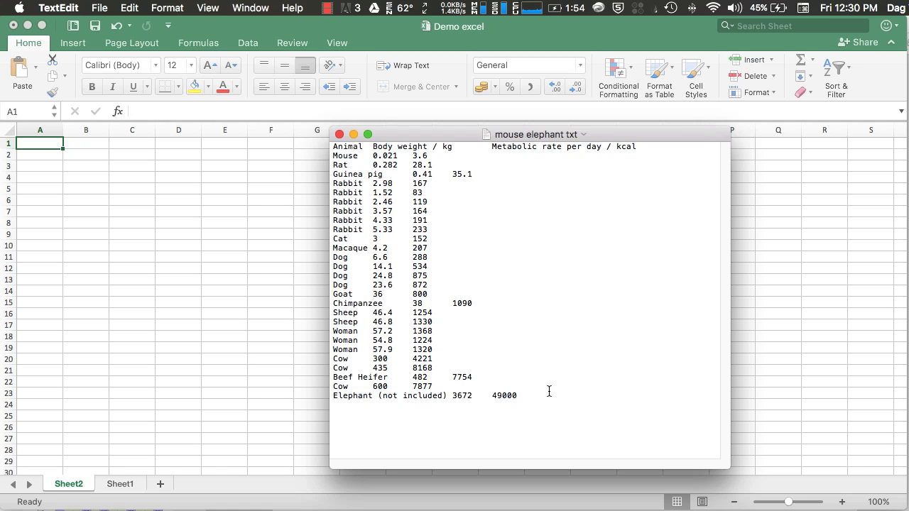
# - Copy all the animal data from the text file and paste it into cell A1 of Sheet2
pyautogui.moveTo(547, 394); pyautogui.dragTo(343, 134)
pyautogui.rightClick(384, 206)
pyautogui.click(428, 262)
pyautogui.rightClick(36, 148)
pyautogui.click(91, 180)
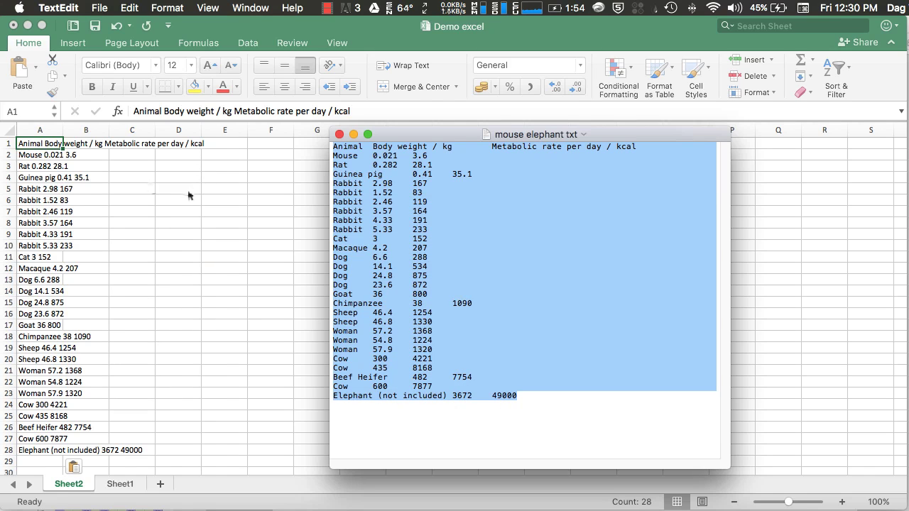
pyautogui.press('super+Tab')
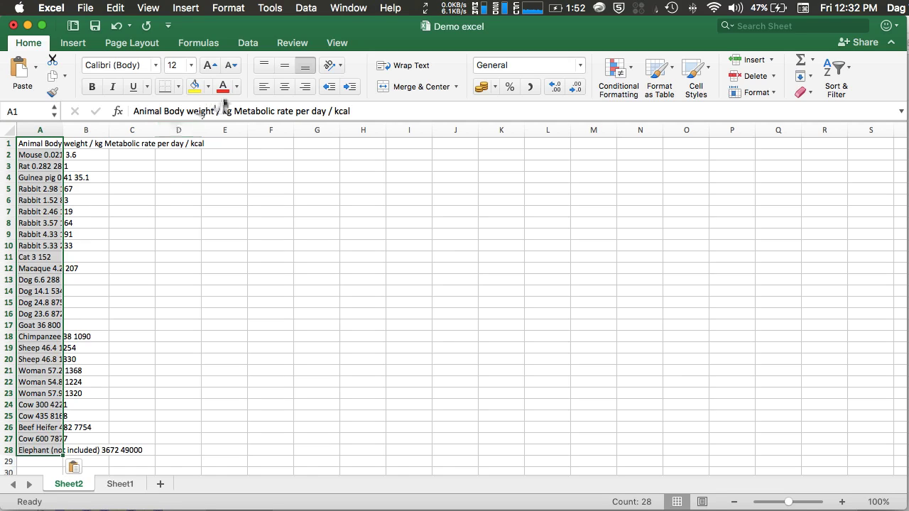
# - Split the pasted text at tab characters into Animal, Body weight and Metabolic rate columns A–C
pyautogui.click(248, 44)
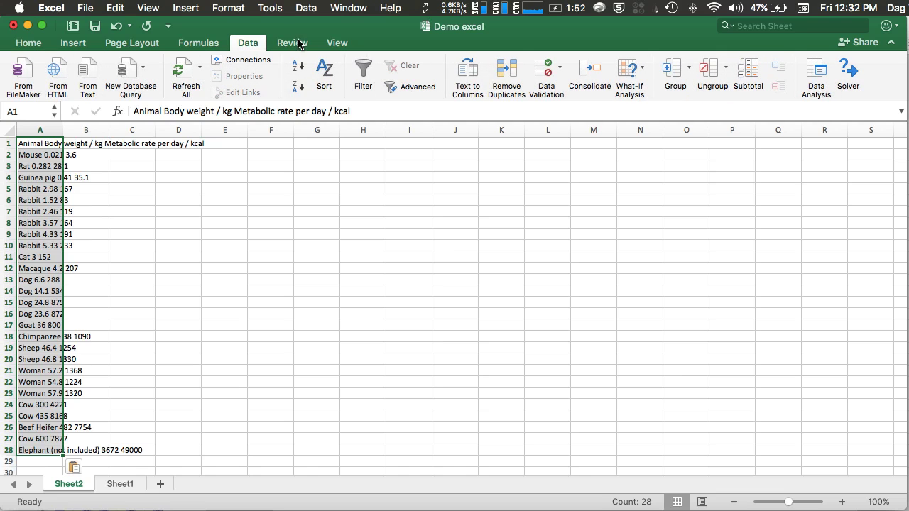
pyautogui.click(465, 74)
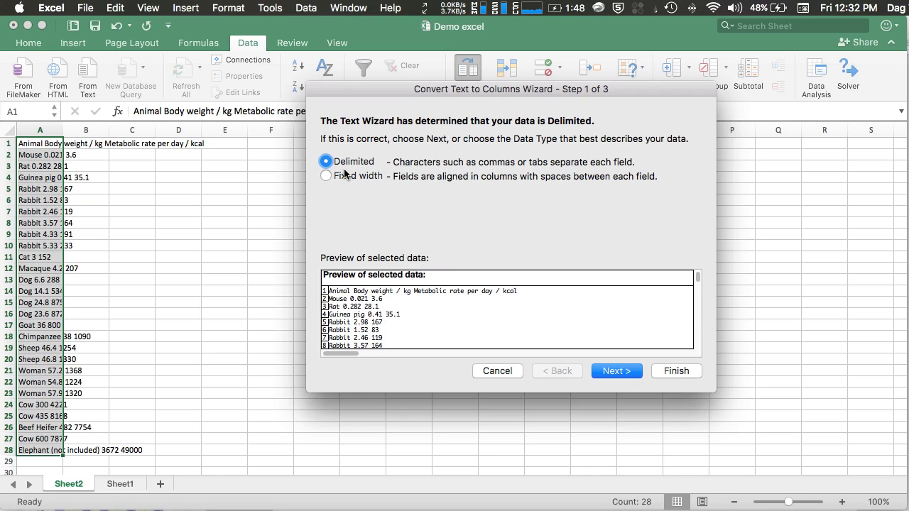
pyautogui.click(602, 372)
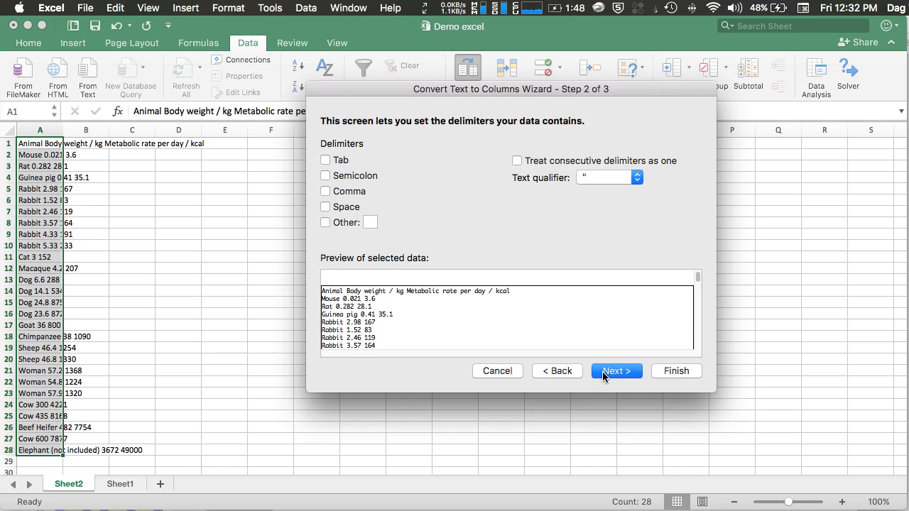
pyautogui.click(327, 163)
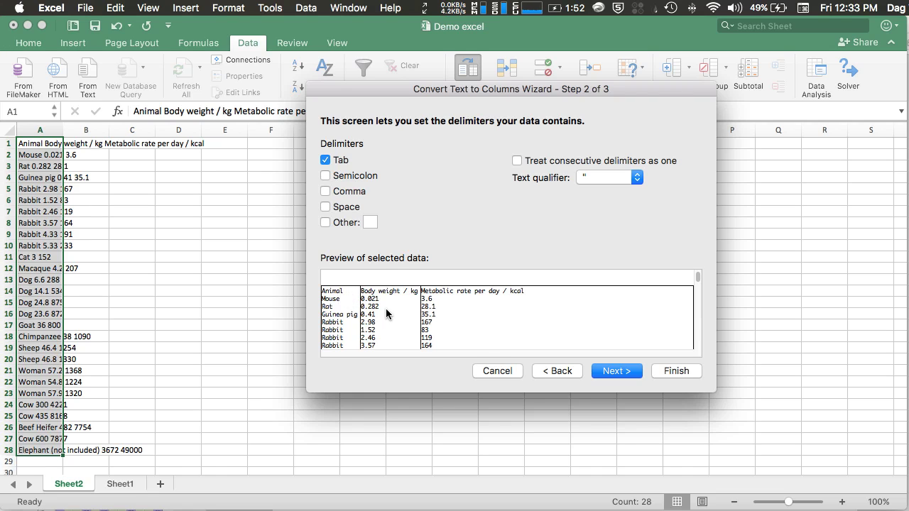
pyautogui.click(616, 370)
pyautogui.click(676, 370)
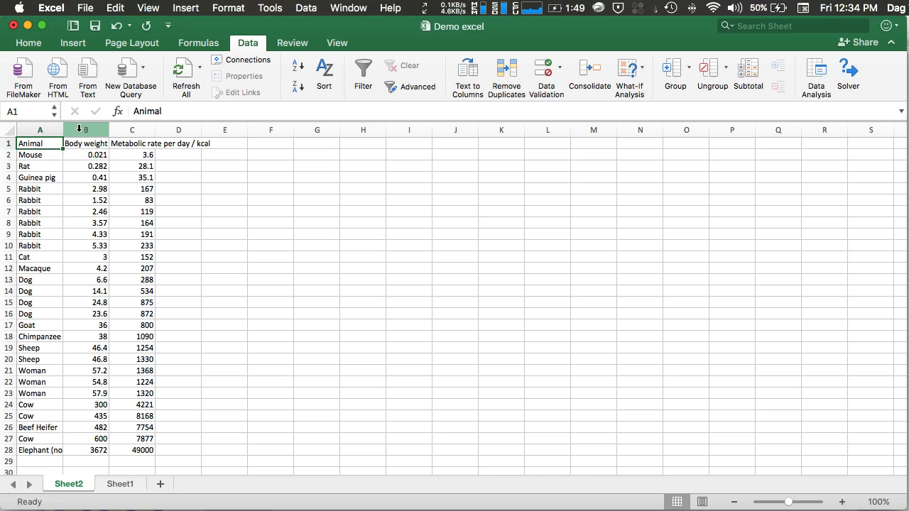
# - Head D1 'log(body weight)' and enter =LOG(B2) in D2
pyautogui.click(182, 143)
pyautogui.write('log(body weight)')
pyautogui.press('Return')
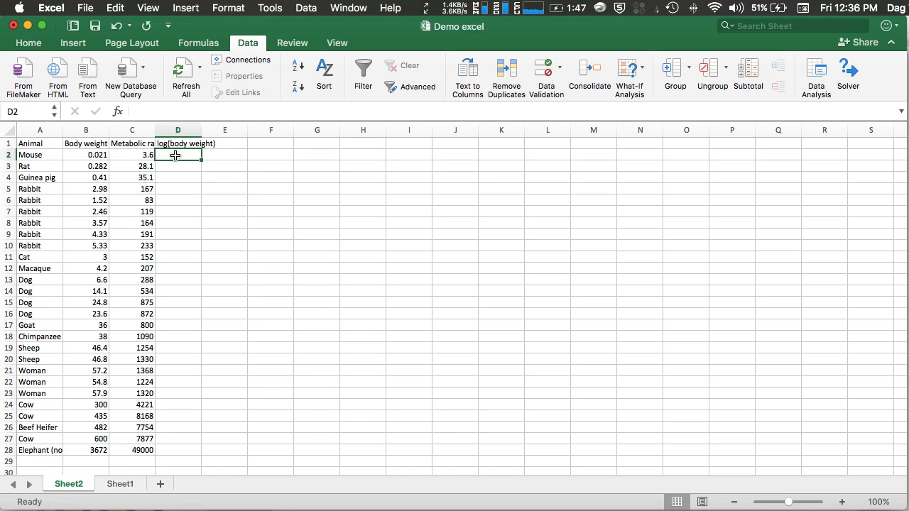
pyautogui.write('=log')
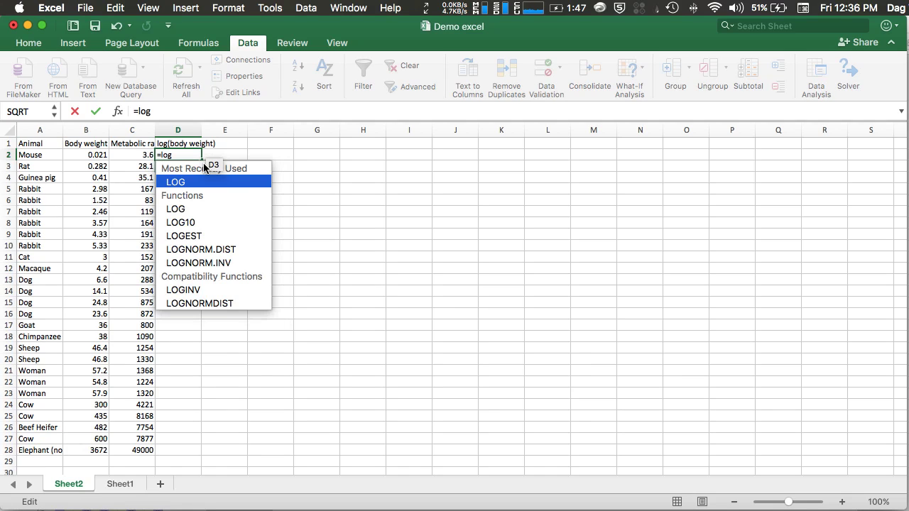
pyautogui.write('(')
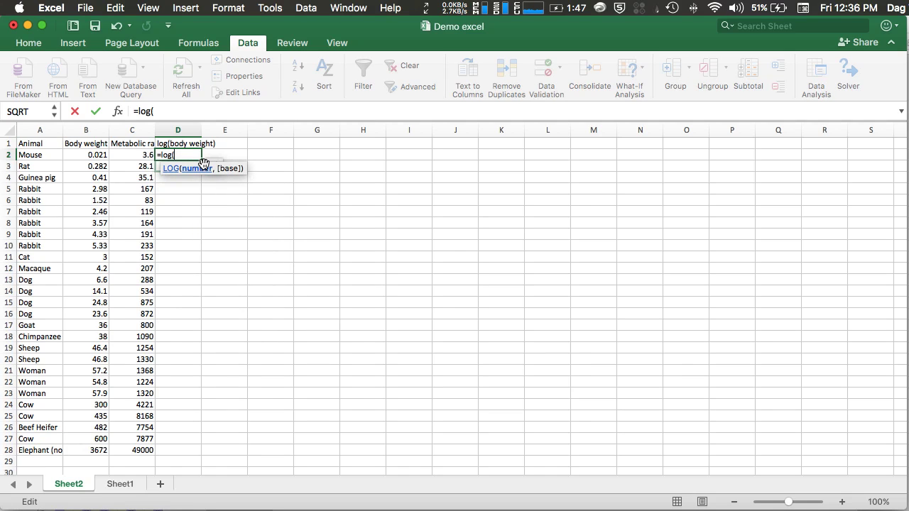
pyautogui.click(93, 156)
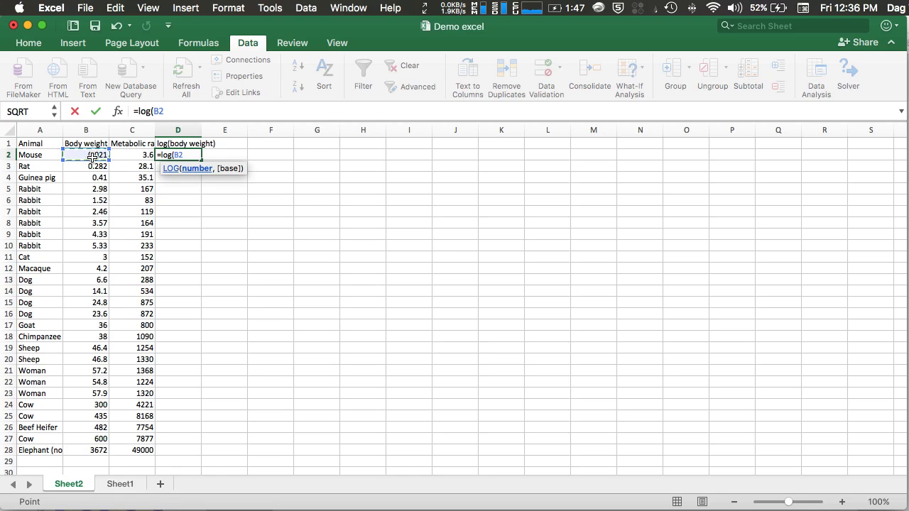
pyautogui.write(')')
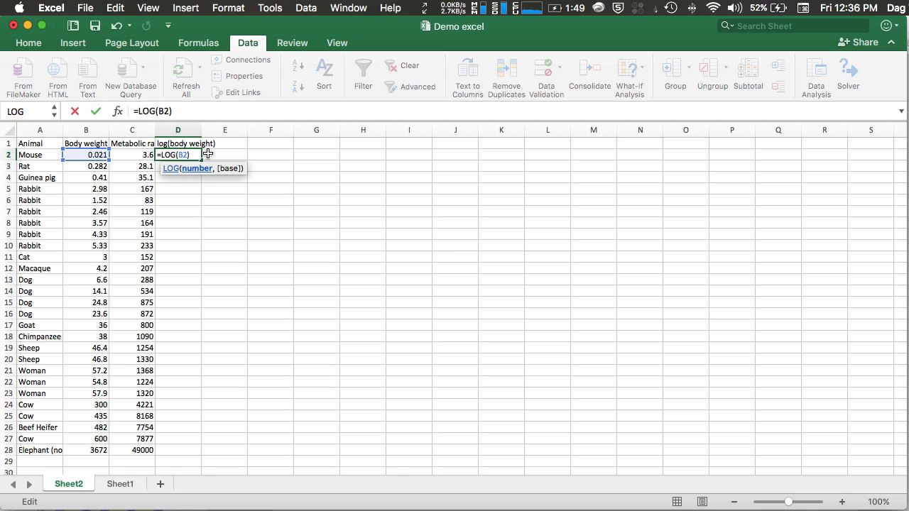
pyautogui.press('Return')
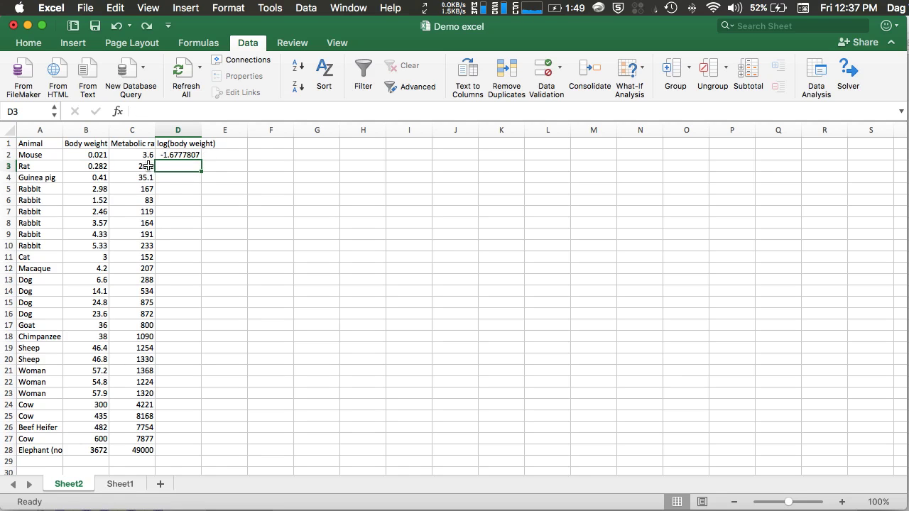
# - Enter =LOG(B3) in D3 and fill the log formulas down to D28
pyautogui.write('=log(')
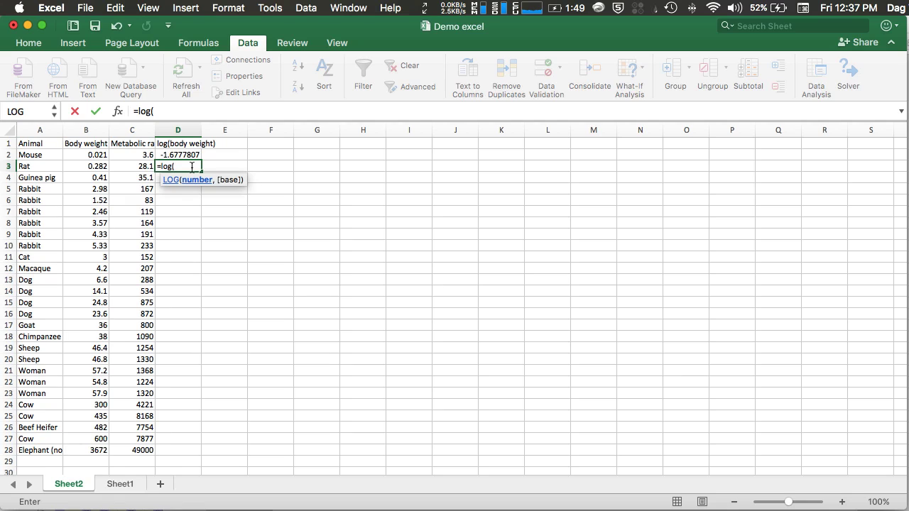
pyautogui.click(98, 165)
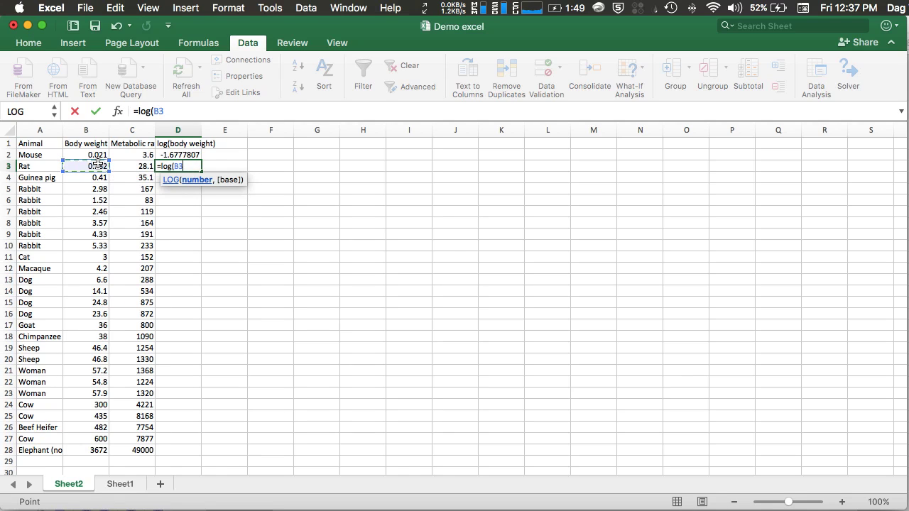
pyautogui.write(')')
pyautogui.press('Return')
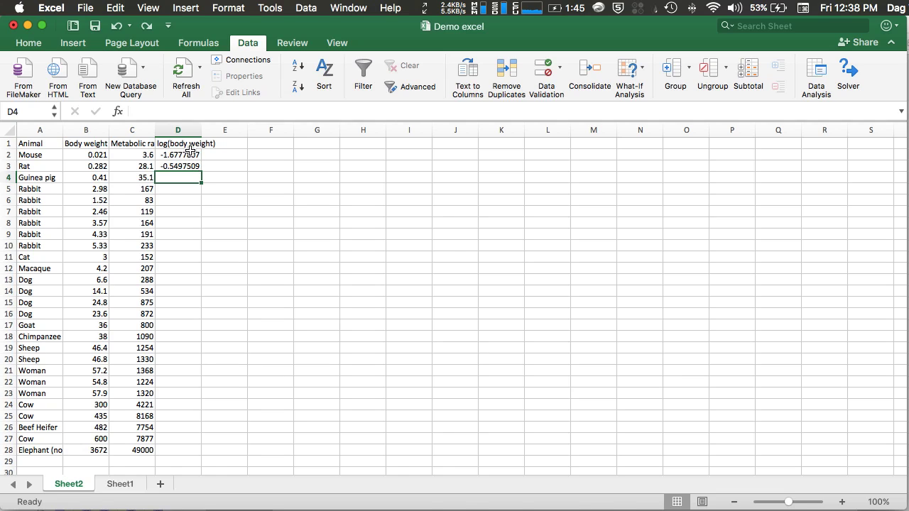
pyautogui.moveTo(191, 155); pyautogui.dragTo(203, 458)
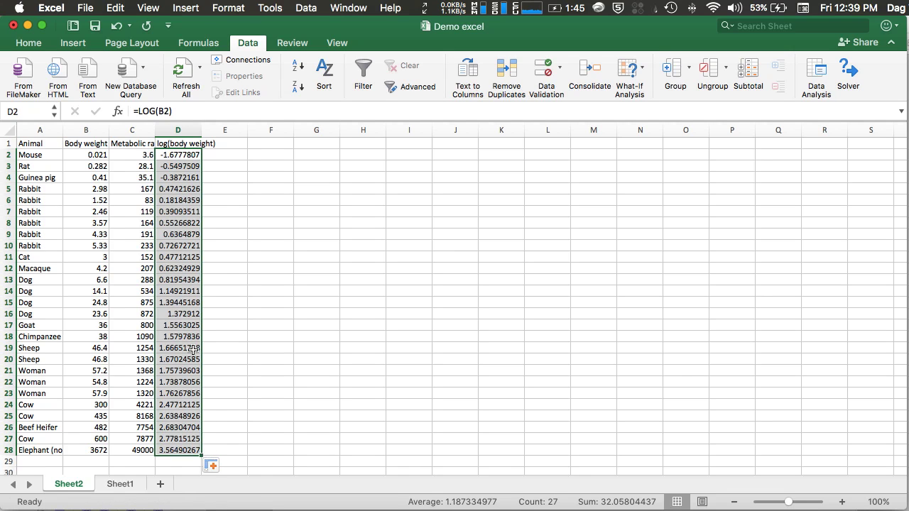
pyautogui.click(183, 177)
pyautogui.doubleClick(181, 304)
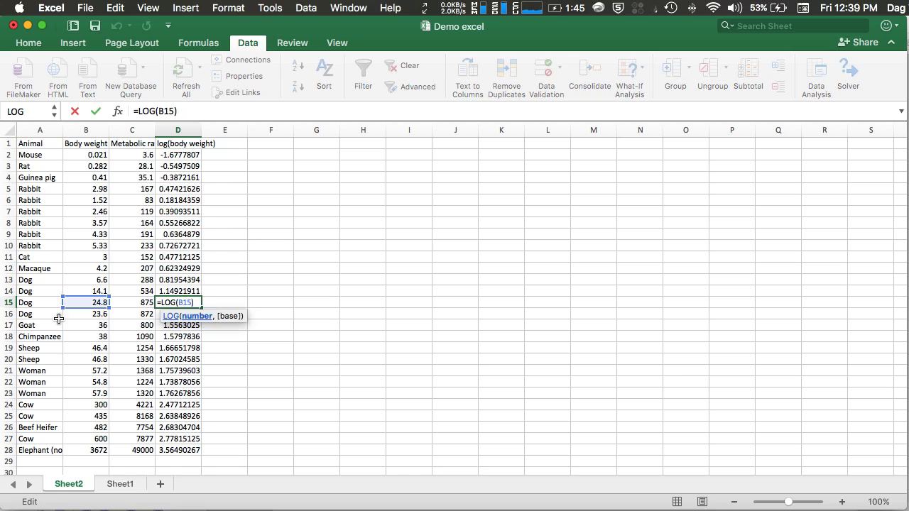
# - Head E1 'log(metabolic rate)' and enter =LOG(C2) in E2
pyautogui.click(196, 317)
pyautogui.doubleClick(183, 383)
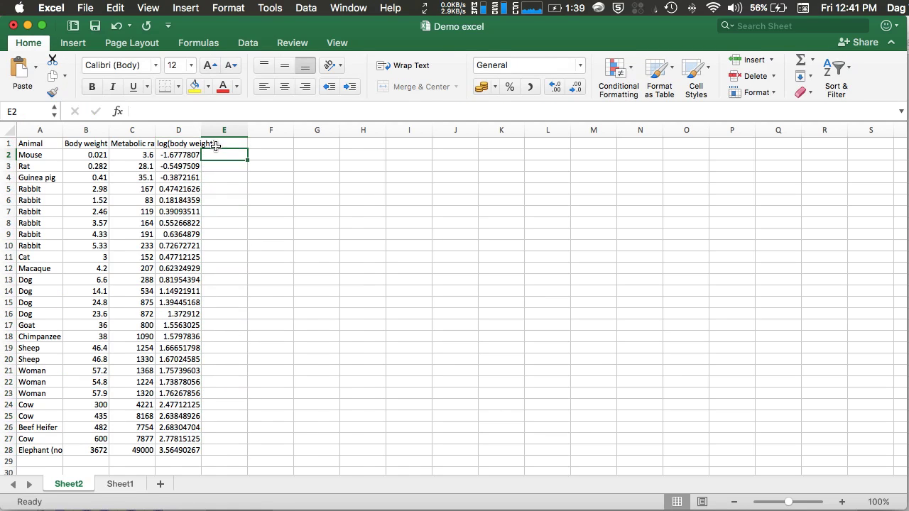
pyautogui.click(224, 144)
pyautogui.write('log(metabolic rate)')
pyautogui.press('Return')
pyautogui.write('=log')
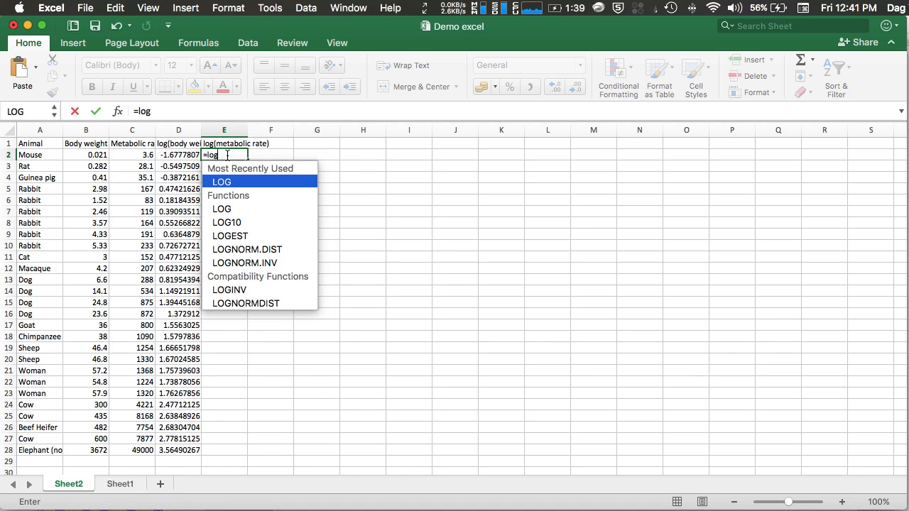
pyautogui.write('(')
pyautogui.click(132, 155)
pyautogui.press('Return')
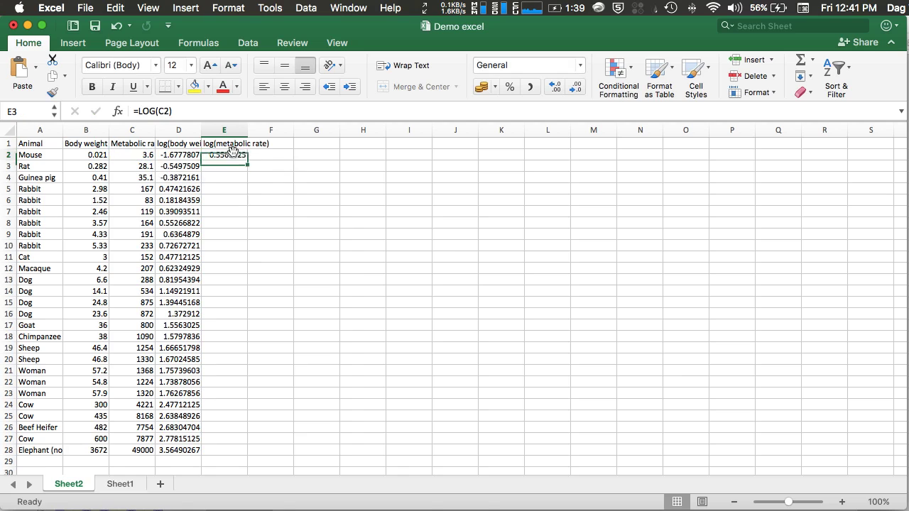
# - Fill the E2 log formula down to row 28, spot-check it, and select D1:E28
pyautogui.doubleClick(248, 159)
pyautogui.click(231, 269)
pyautogui.doubleClick(231, 268)
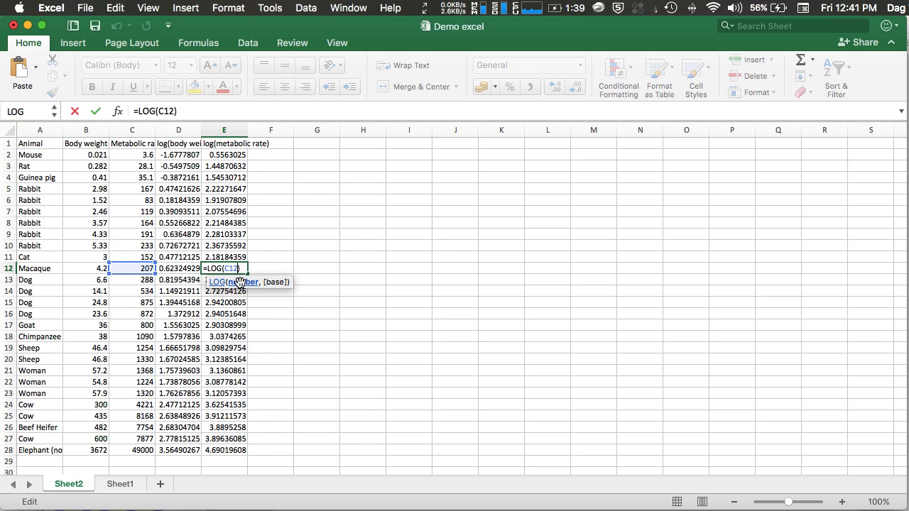
pyautogui.press('Return')
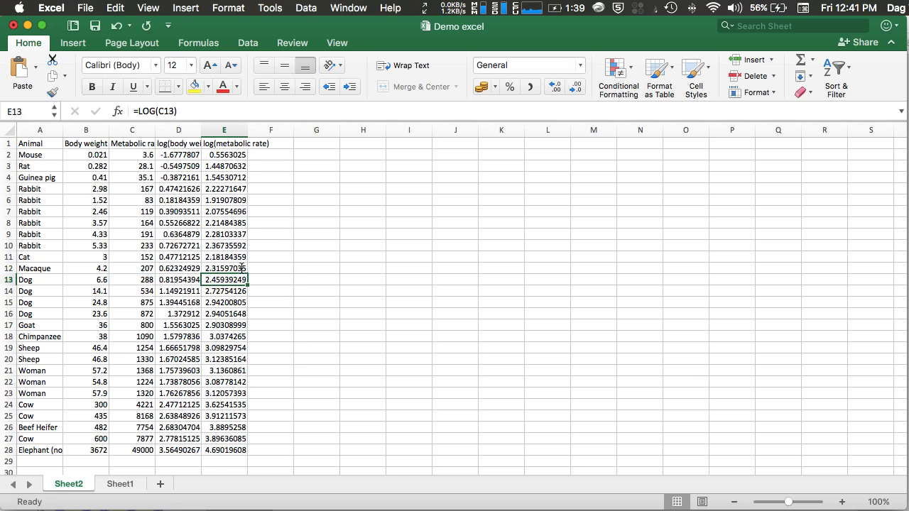
pyautogui.click(225, 314)
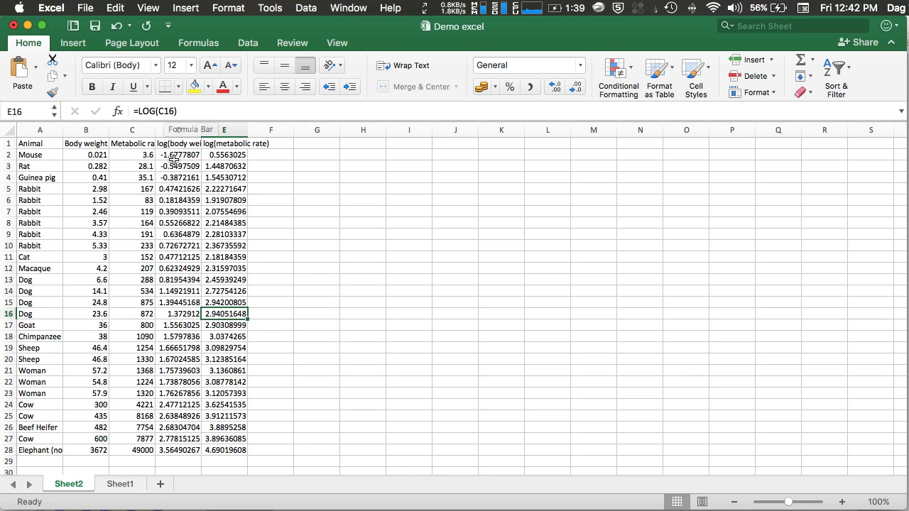
pyautogui.click(236, 429)
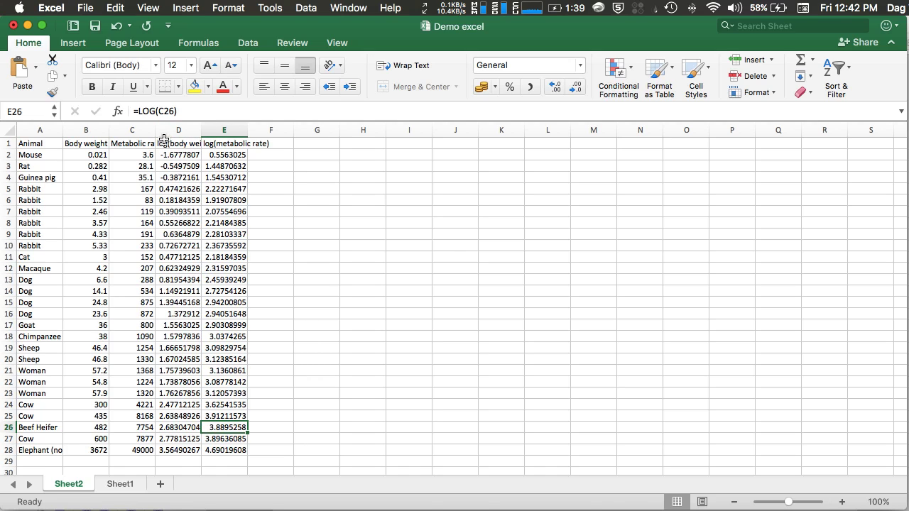
pyautogui.moveTo(164, 139); pyautogui.dragTo(204, 452)
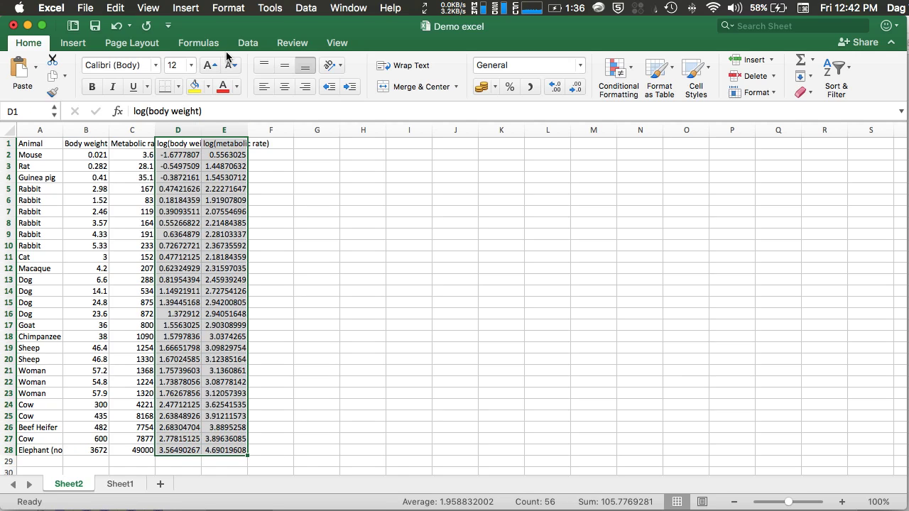
# - Insert a basic scatter chart of the two log columns and move it beside the data
pyautogui.click(73, 44)
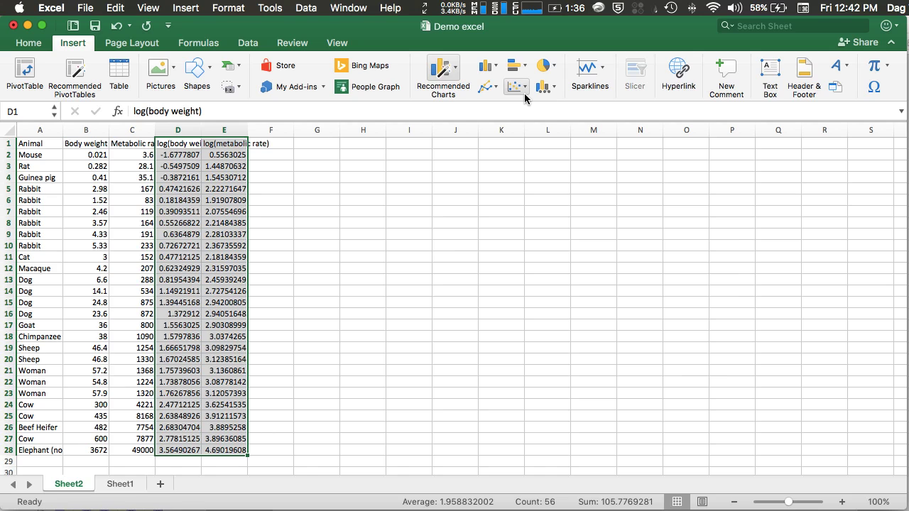
pyautogui.click(524, 93)
pyautogui.click(539, 139)
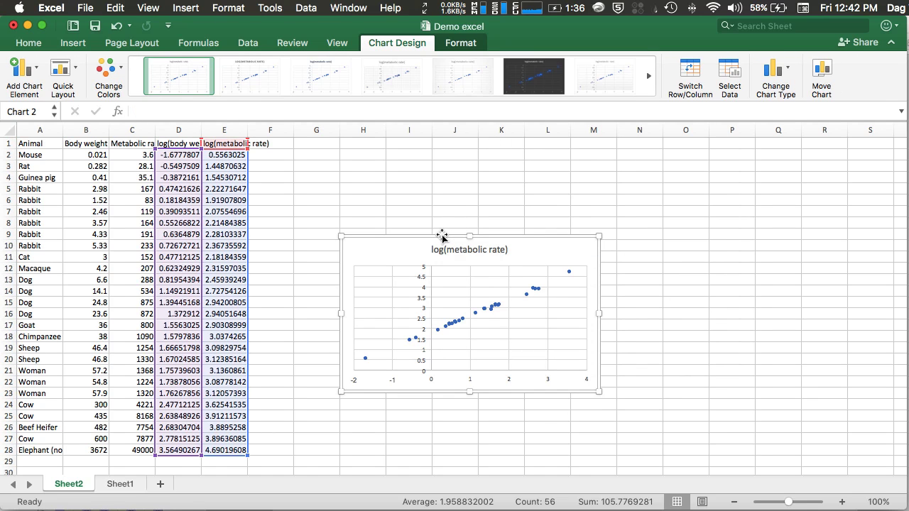
pyautogui.moveTo(440, 238); pyautogui.dragTo(414, 195)
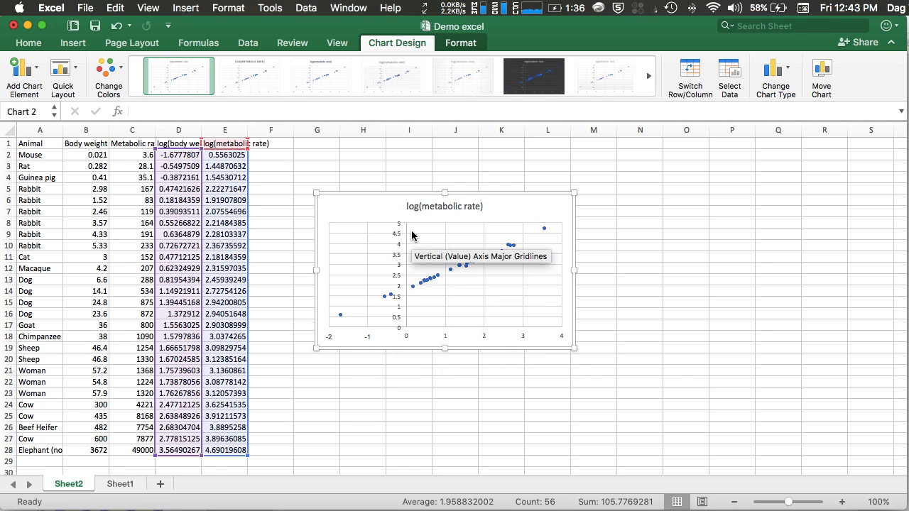
pyautogui.moveTo(338, 318)
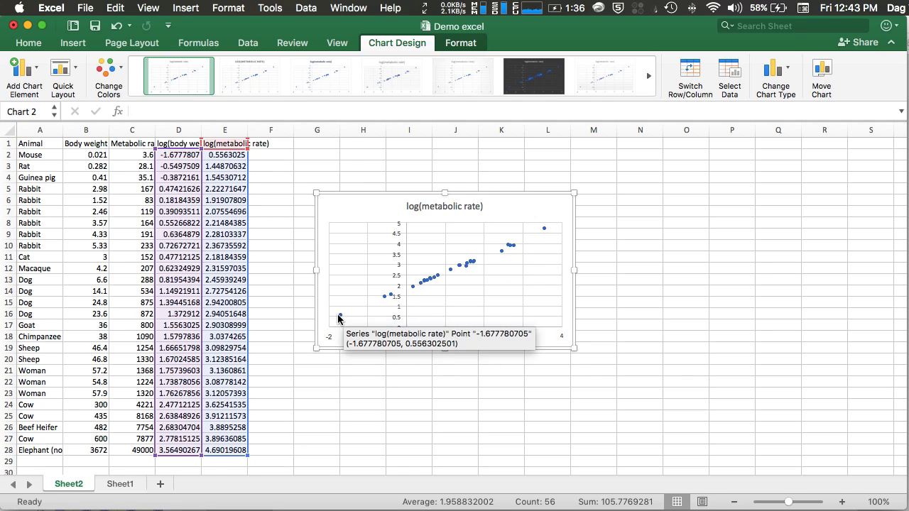
pyautogui.moveTo(392, 296)
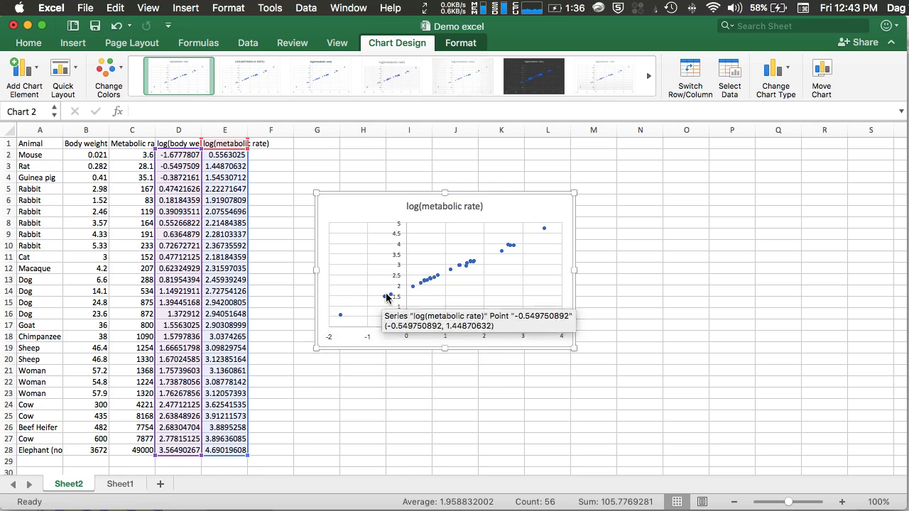
pyautogui.moveTo(426, 282)
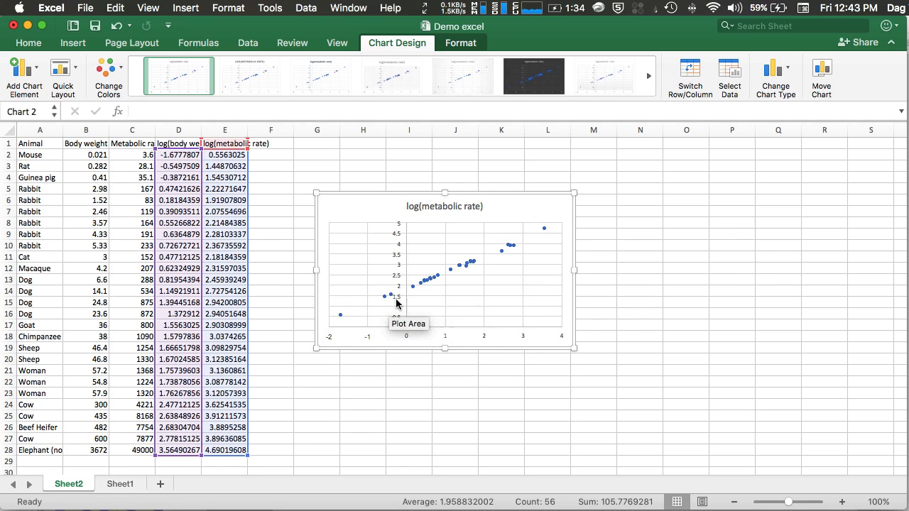
# - Add a linear trendline labelled y = 0.7678x + 1.8187, R² = 0.99625, with the label moved lower
pyautogui.rightClick(431, 282)
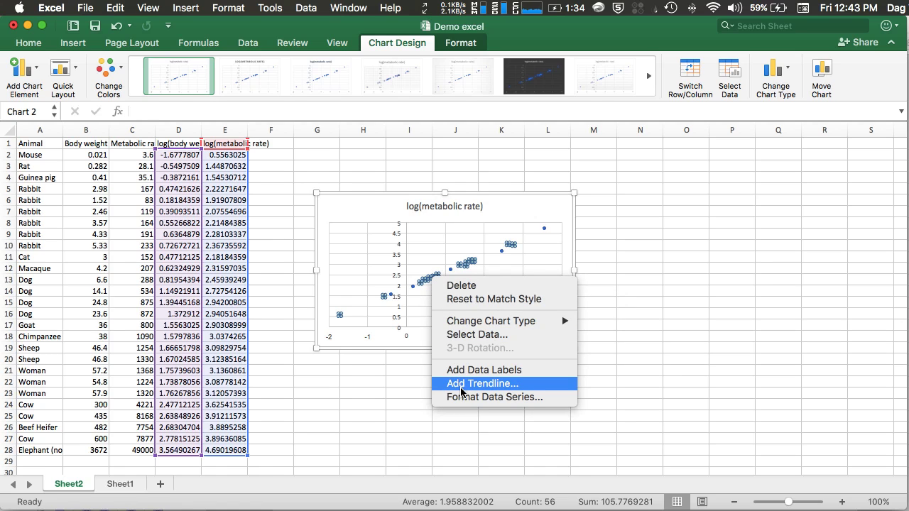
pyautogui.click(482, 383)
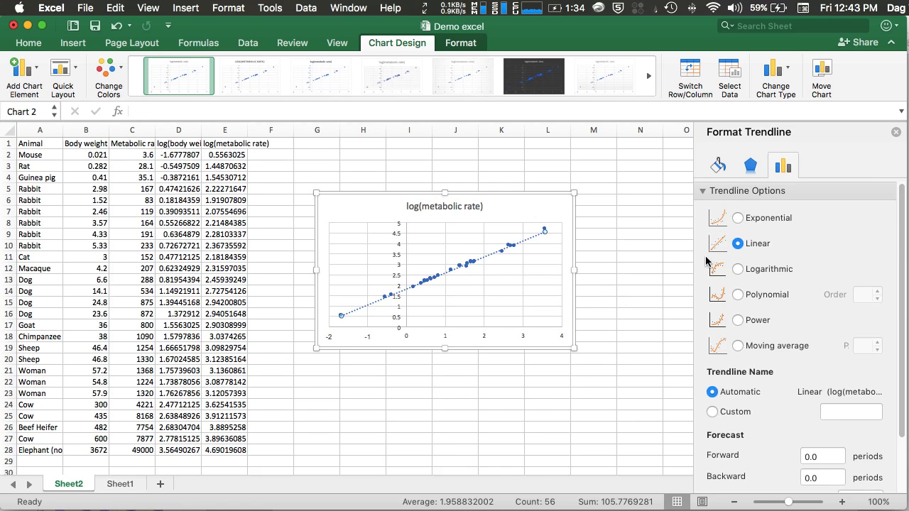
pyautogui.scroll(-3, 753, 258)
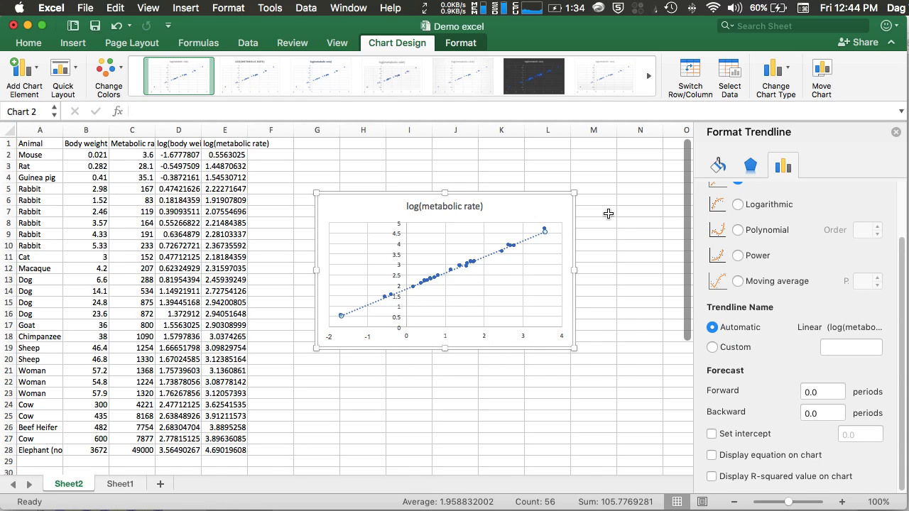
pyautogui.click(712, 455)
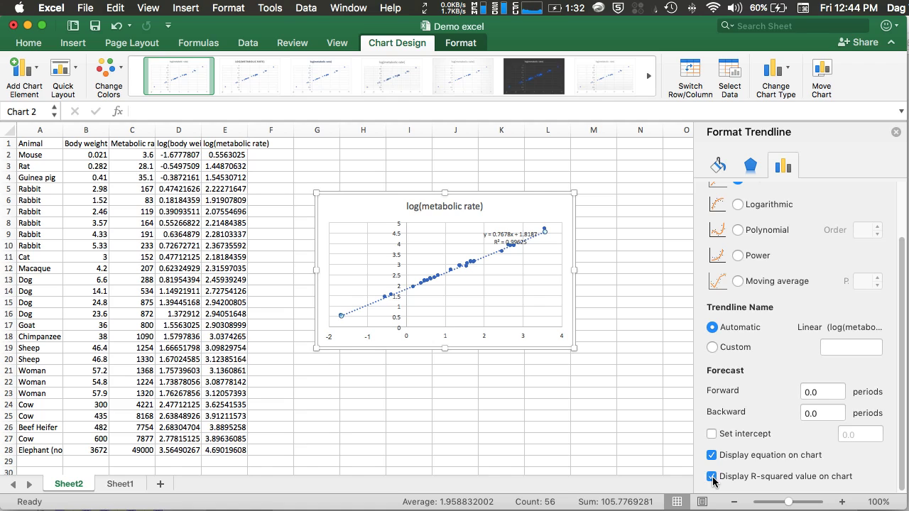
pyautogui.moveTo(501, 238); pyautogui.dragTo(512, 282)
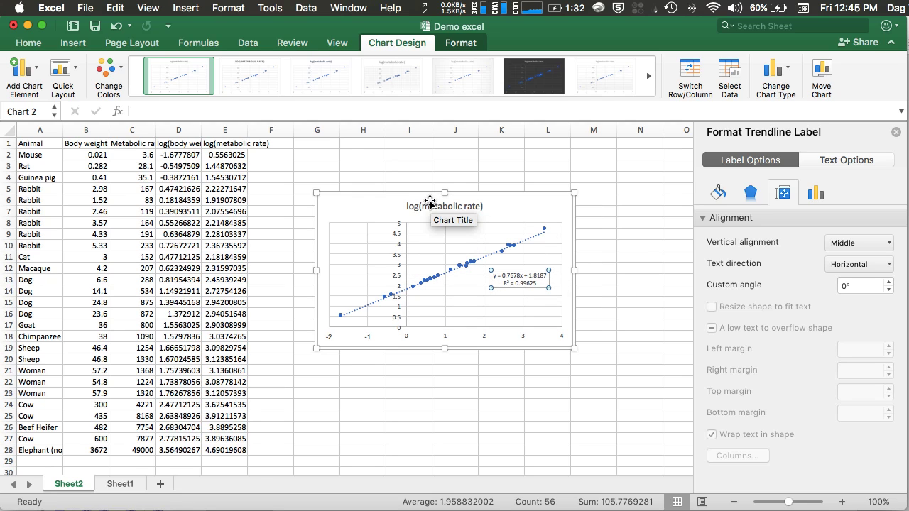
# - Add primary horizontal and primary vertical axis titles to the chart
pyautogui.click(32, 83)
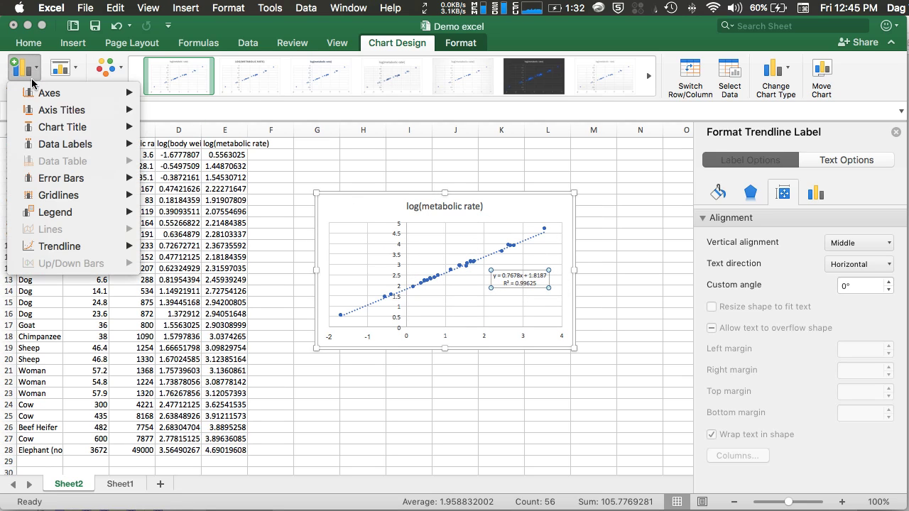
pyautogui.moveTo(41, 115)
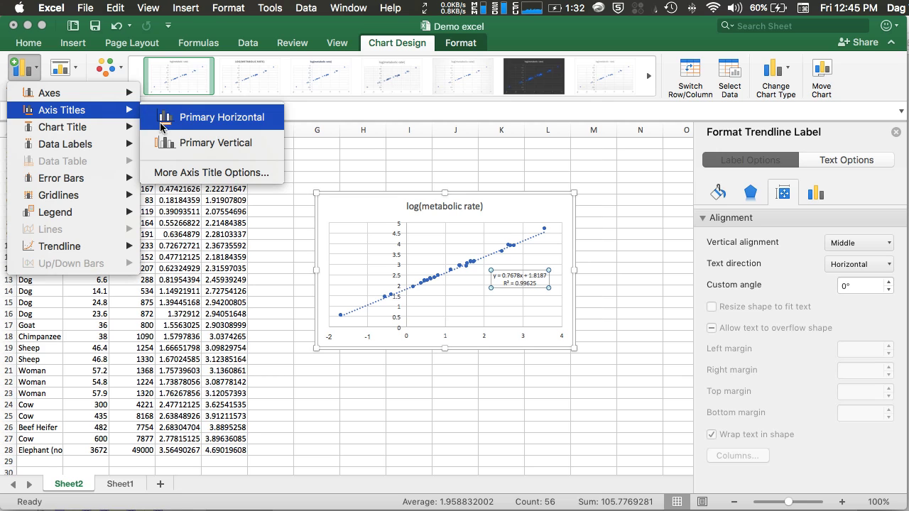
pyautogui.click(187, 129)
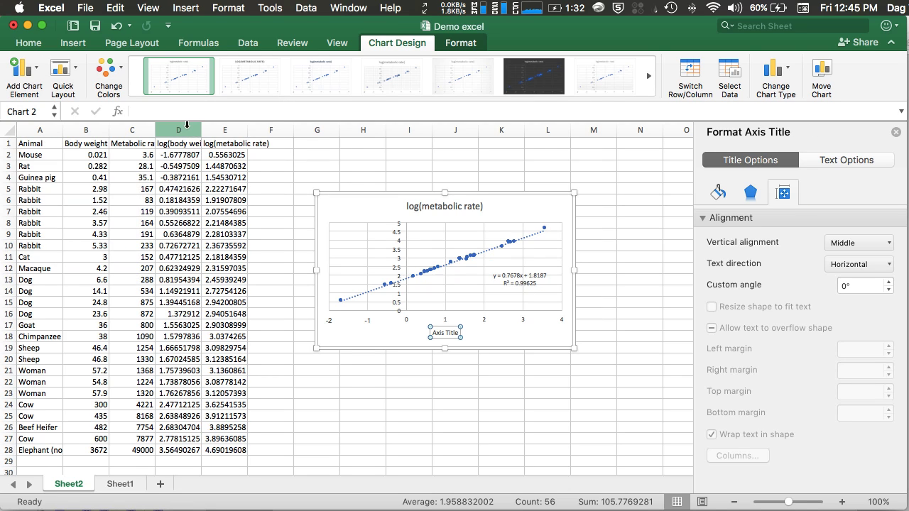
pyautogui.click(25, 79)
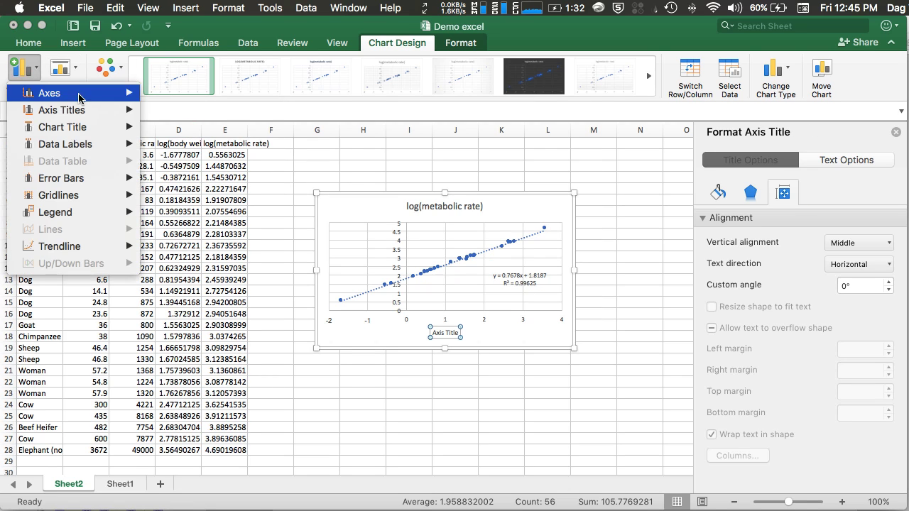
pyautogui.moveTo(62, 110)
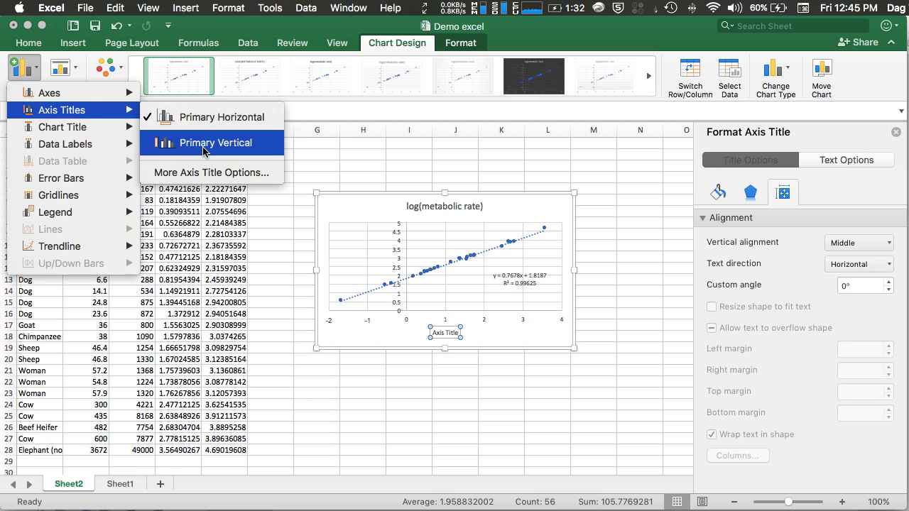
pyautogui.click(205, 142)
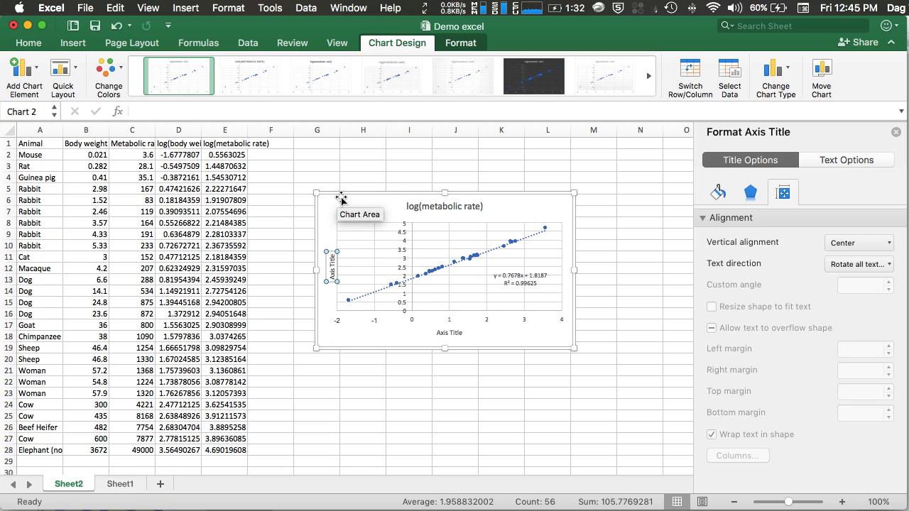
# - Label the vertical axis 'log(metabolic rate) kcal / day' and the horizontal axis 'log(body weight), kg'
pyautogui.tripleClick(331, 273)
pyautogui.press('BackSpace')
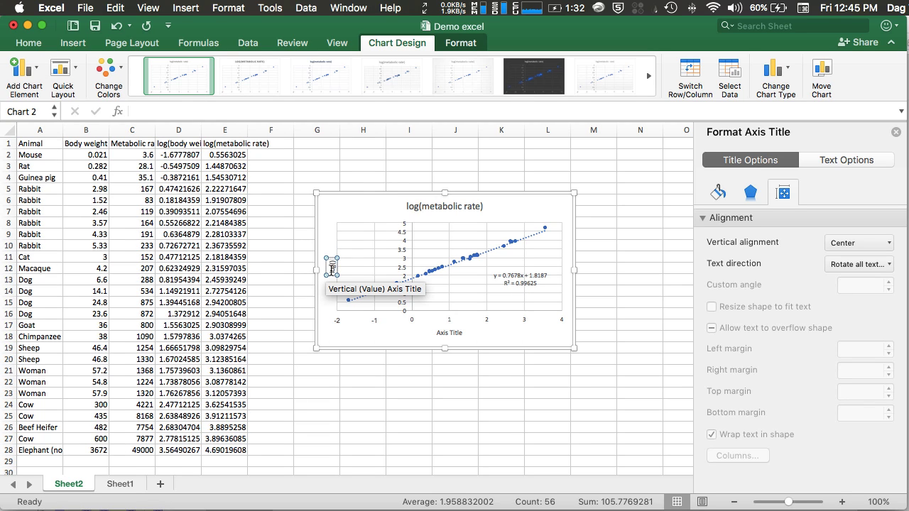
pyautogui.write('log(metabolic rate)')
pyautogui.click(445, 332)
pyautogui.doubleClick(445, 333)
pyautogui.press('BackSpace')
pyautogui.write('log(body weight)')
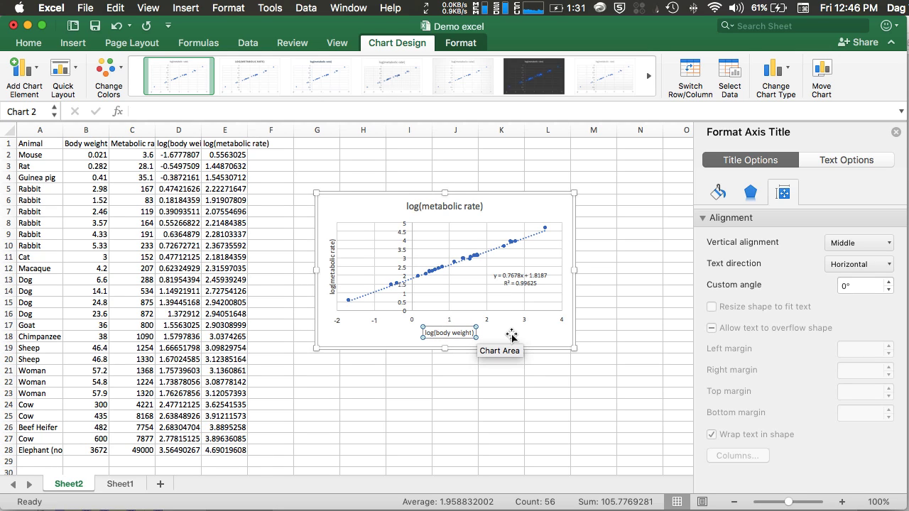
pyautogui.write(', kg')
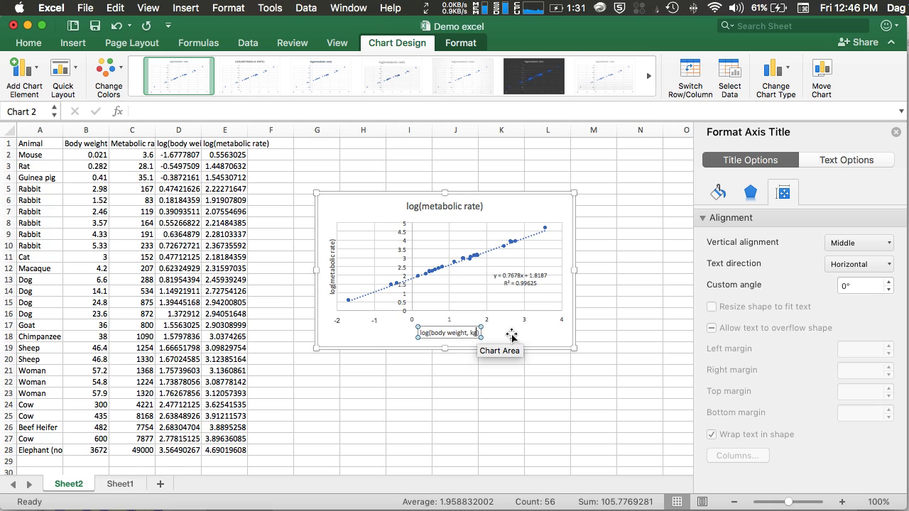
pyautogui.click(328, 251)
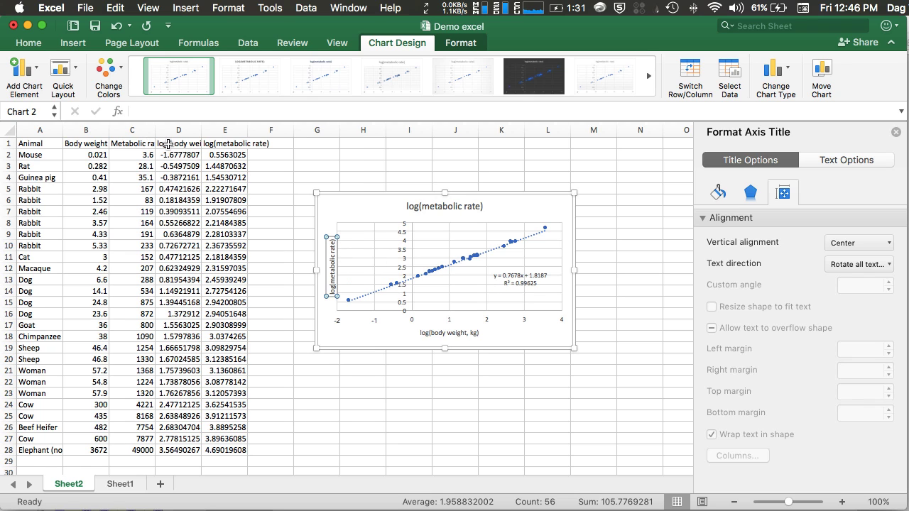
pyautogui.write('kcal / day')
# - Retitle the chart 'Metabolic rate of different mammalian species'
pyautogui.doubleClick(445, 206)
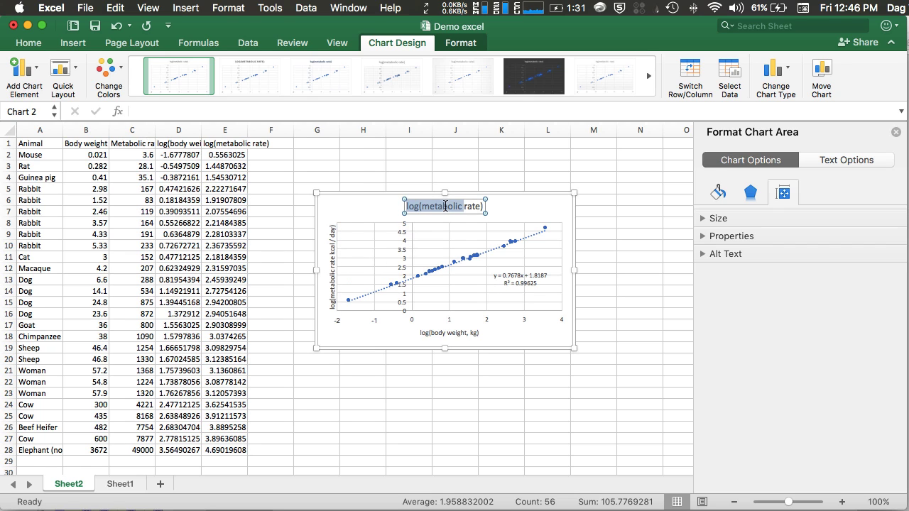
pyautogui.tripleClick(445, 206)
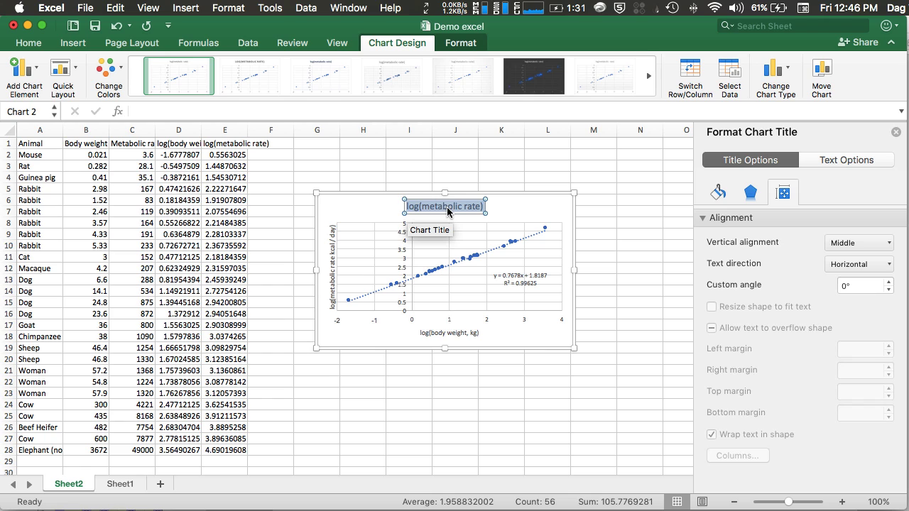
pyautogui.write('Metabolic rate of different mammalian species')
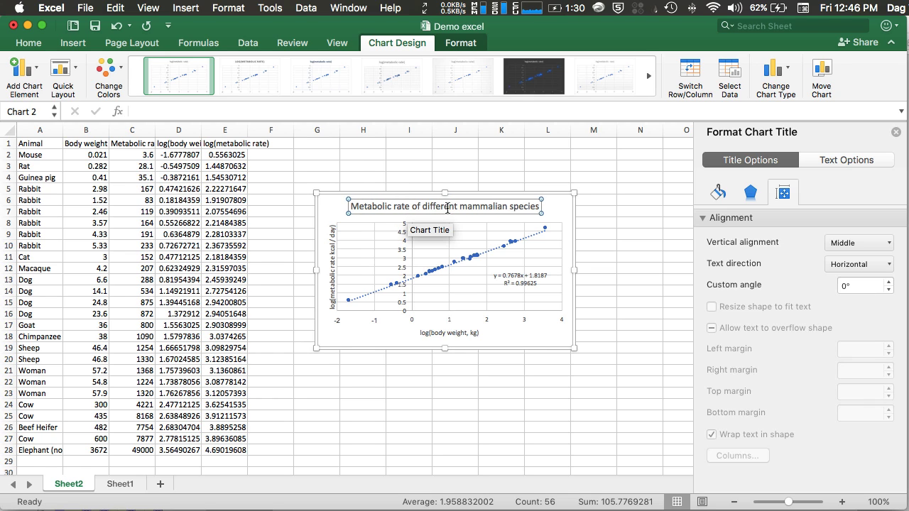
pyautogui.click(500, 346)
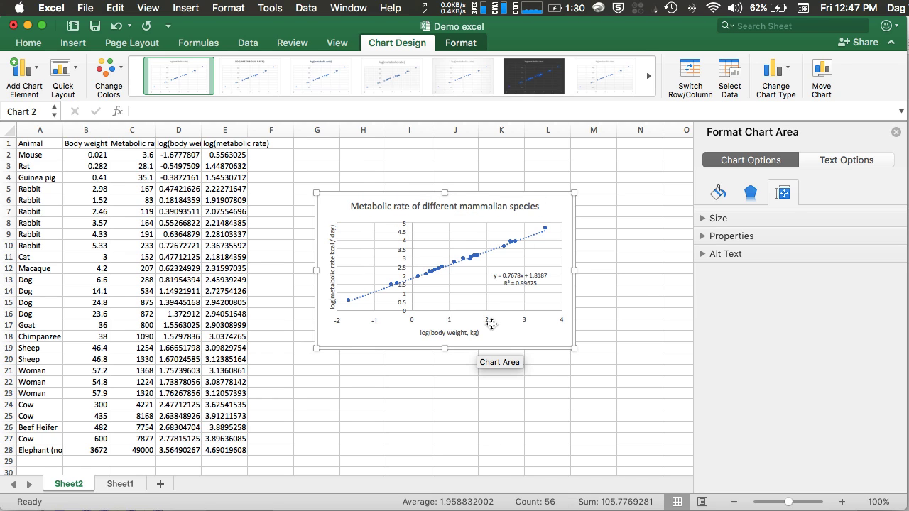
pyautogui.rightClick(491, 328)
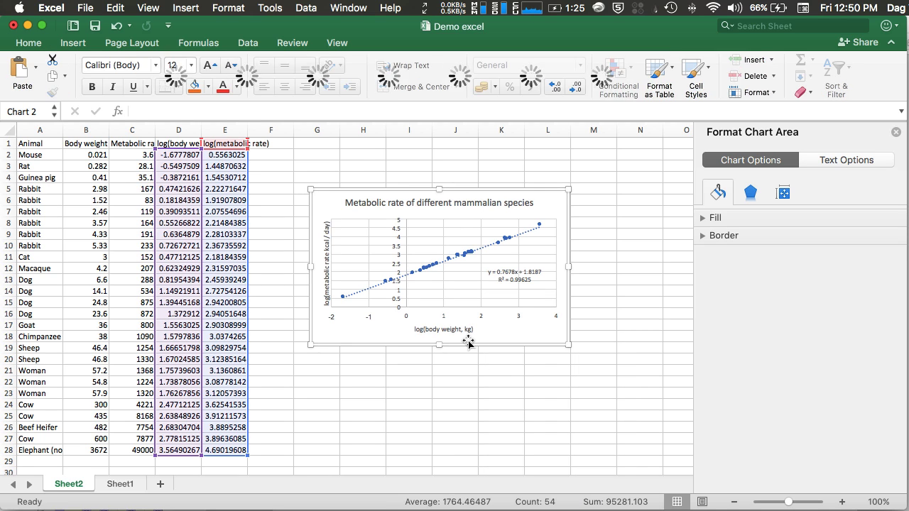
# - Shrink the chart's source range to end at row 27, refitting the trendline to y = 0.7559x + 1.8265
pyautogui.click(465, 344)
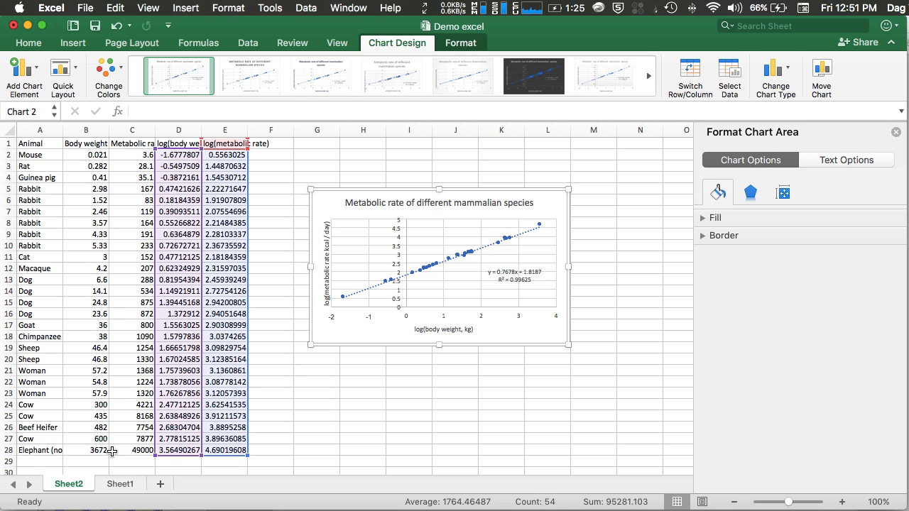
pyautogui.press('Escape')
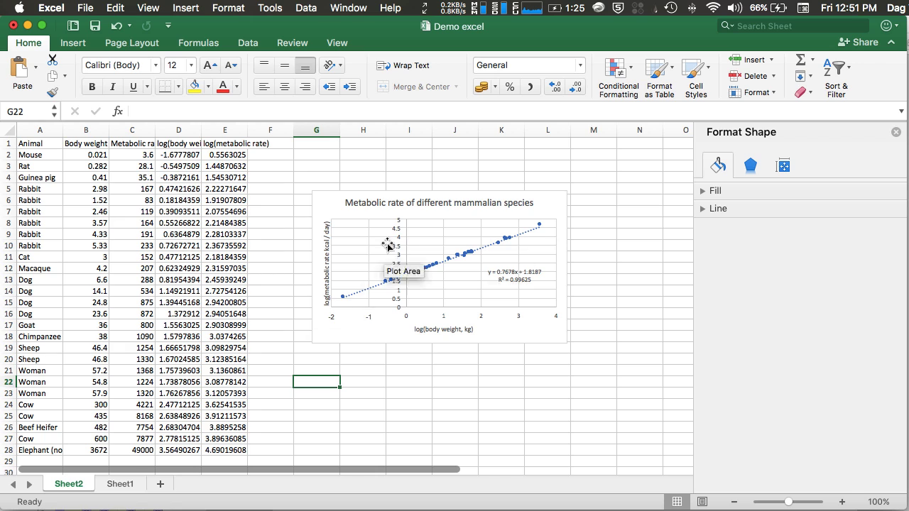
pyautogui.click(328, 207)
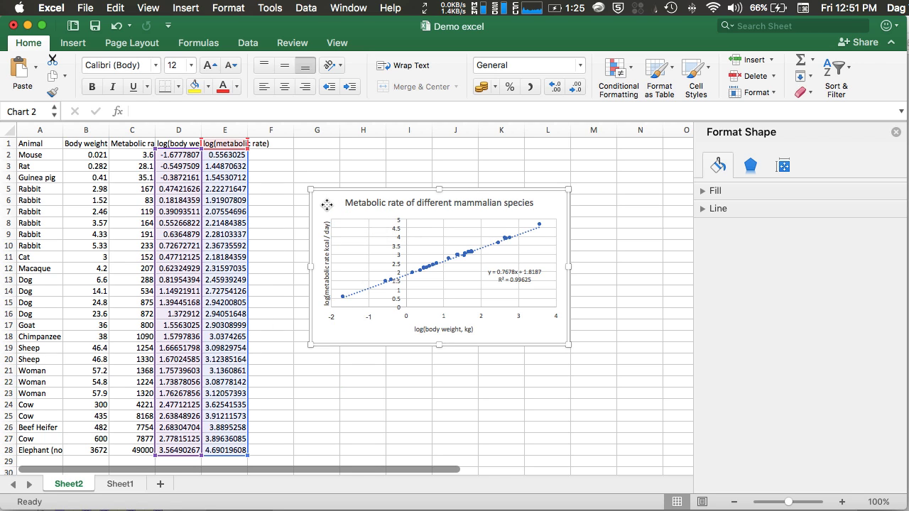
pyautogui.moveTo(252, 451); pyautogui.dragTo(245, 445)
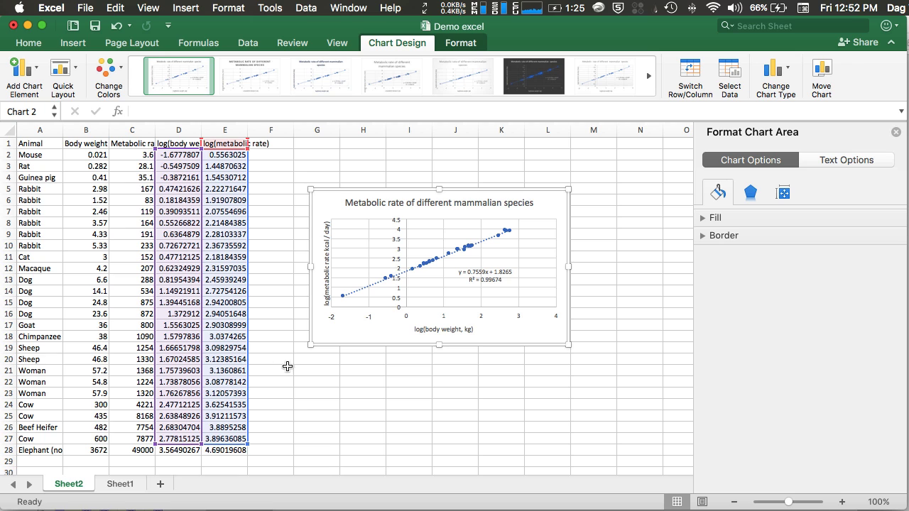
# - Add a second series with X value D28 and Y value E28 for the elephant, then nudge the chart up
pyautogui.rightClick(324, 334)
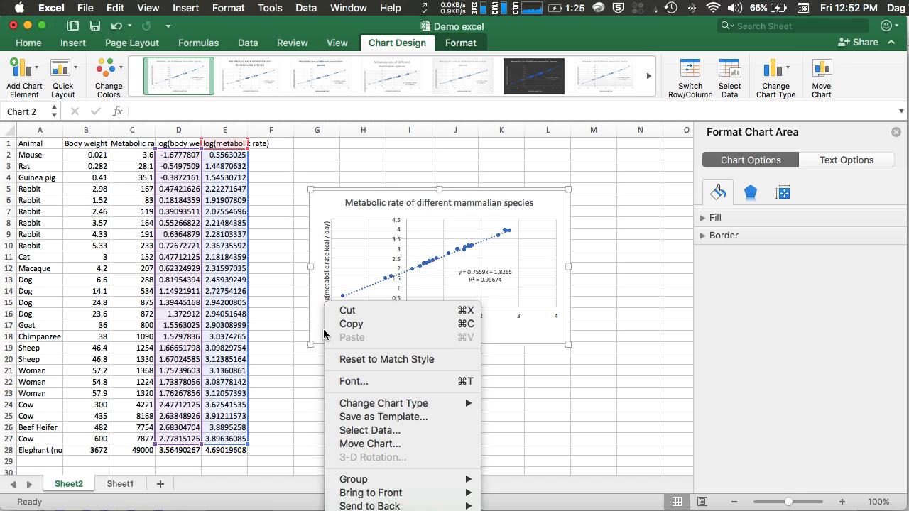
pyautogui.click(391, 432)
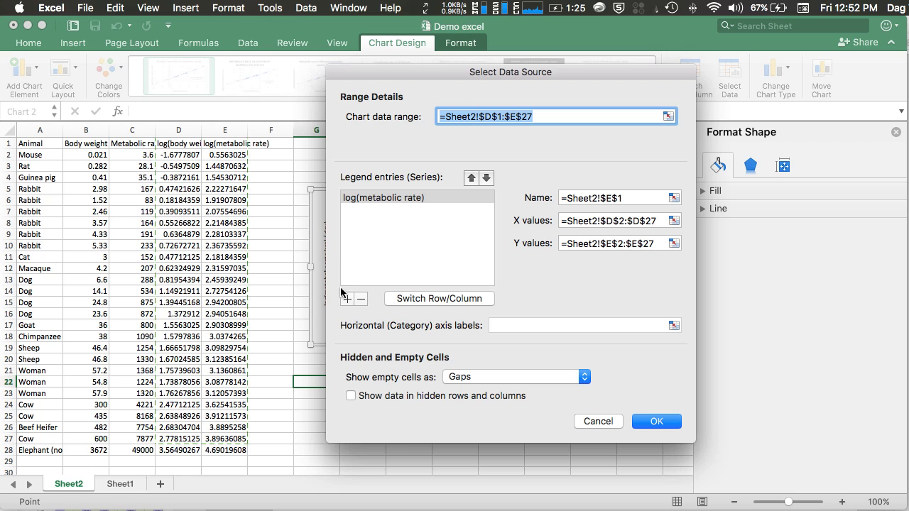
pyautogui.click(347, 298)
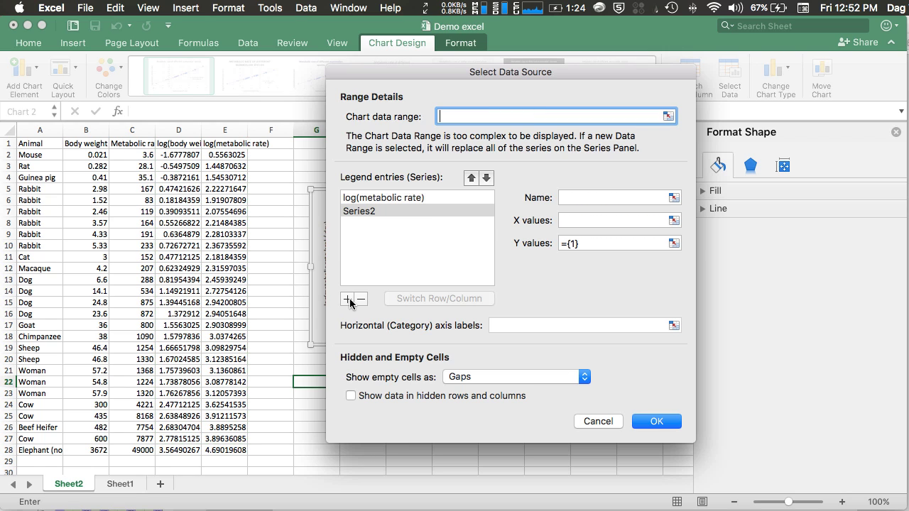
pyautogui.click(569, 223)
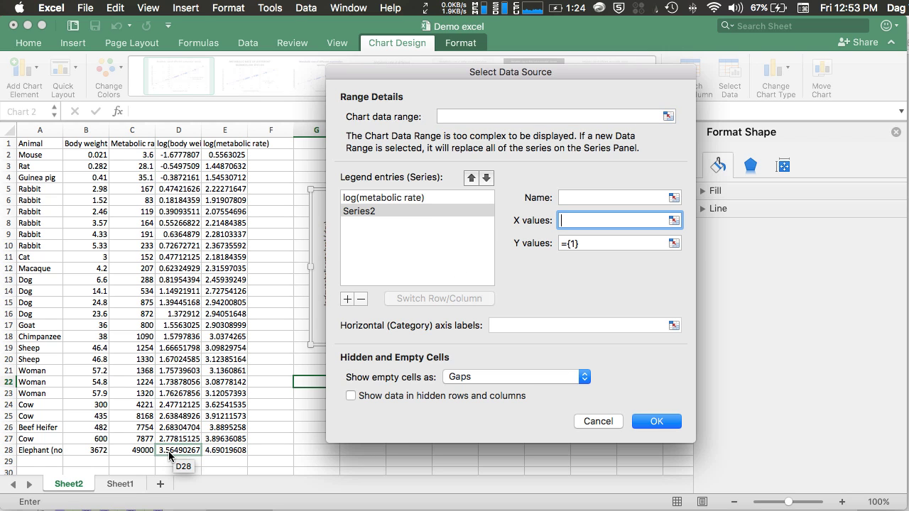
pyautogui.click(169, 456)
pyautogui.press('Tab')
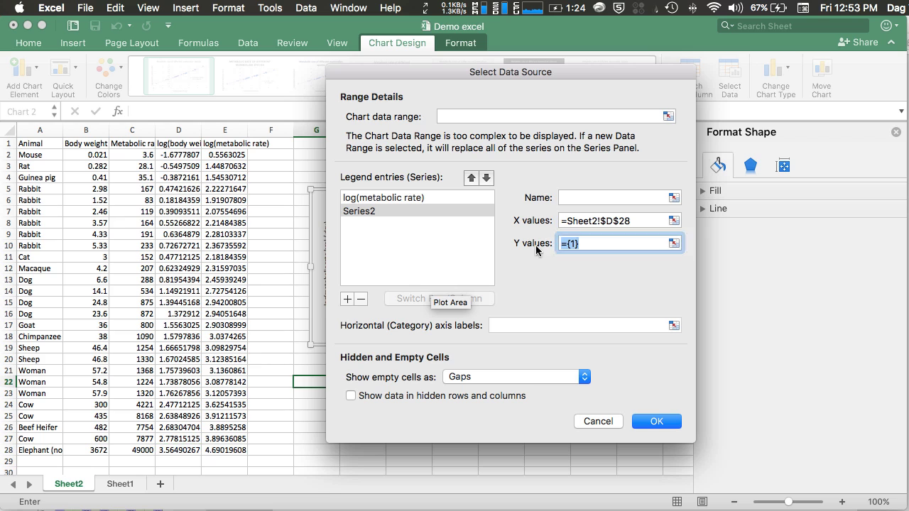
pyautogui.click(225, 451)
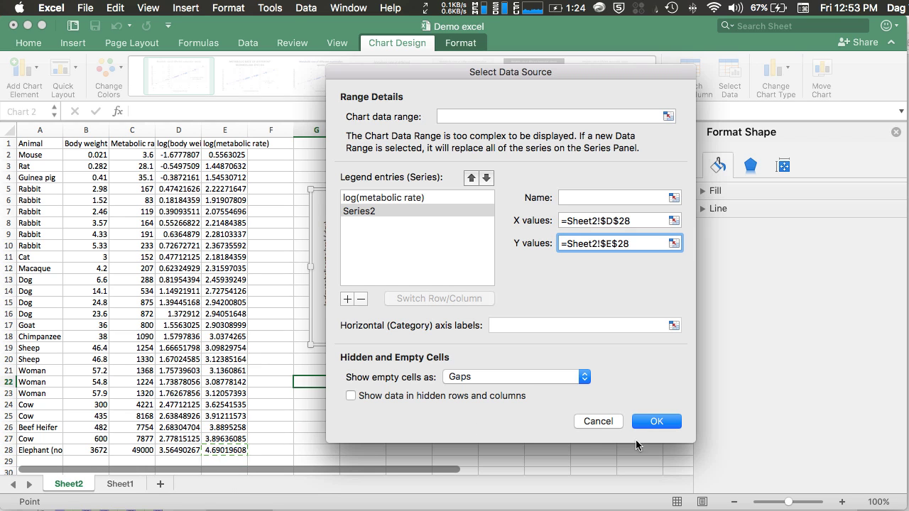
pyautogui.click(656, 421)
pyautogui.moveTo(541, 225)
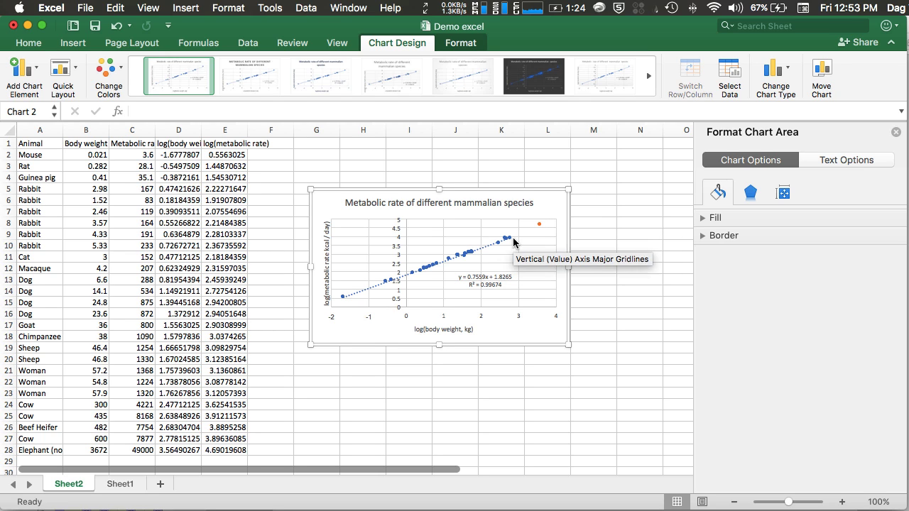
pyautogui.moveTo(341, 299)
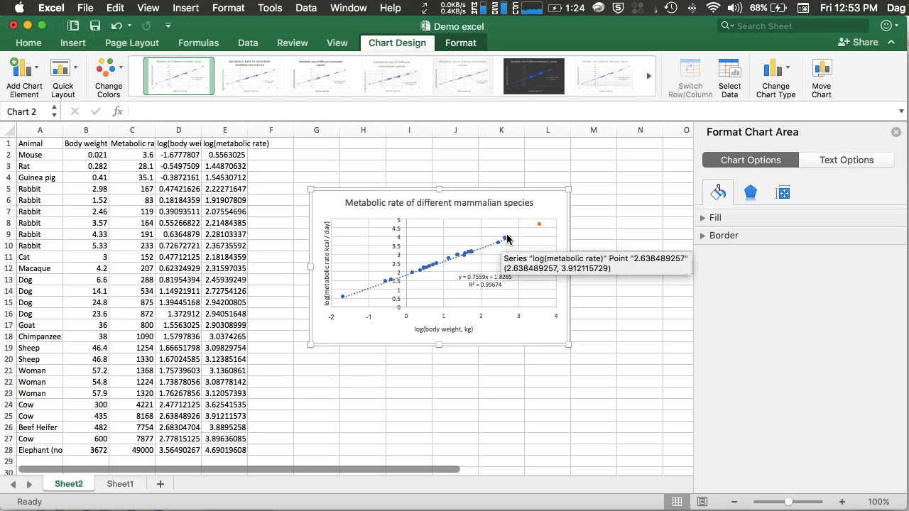
pyautogui.moveTo(507, 237); pyautogui.dragTo(510, 195)
pyautogui.press('Escape')
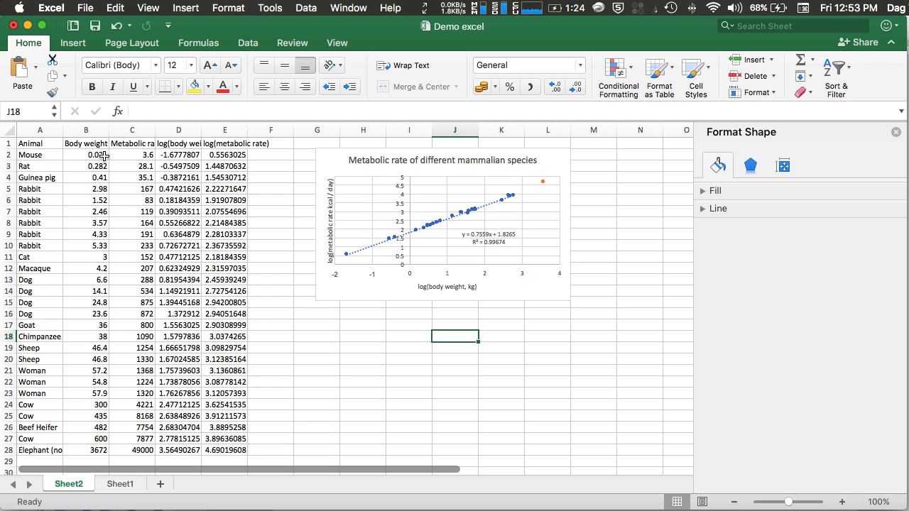
# - Insert a basic scatter chart of body weight versus metabolic rate from B2:C27
pyautogui.moveTo(82, 155); pyautogui.dragTo(132, 439)
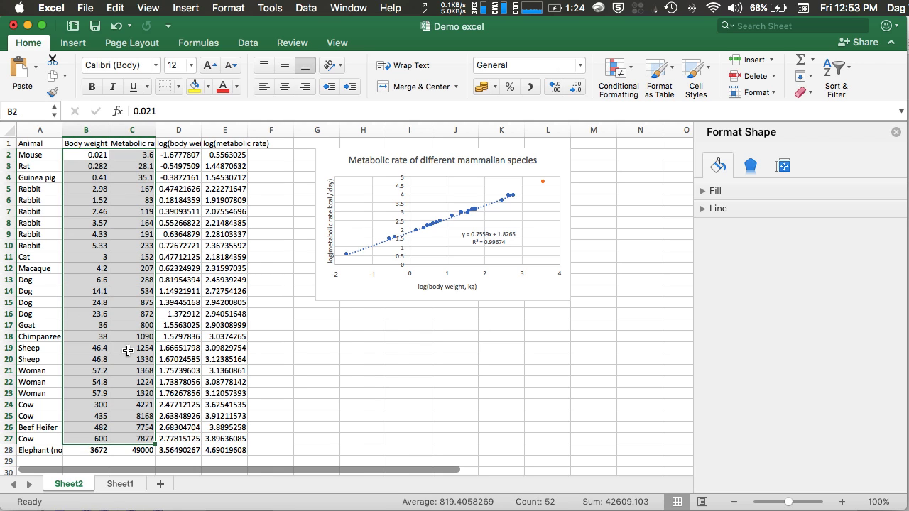
pyautogui.click(74, 43)
pyautogui.click(518, 88)
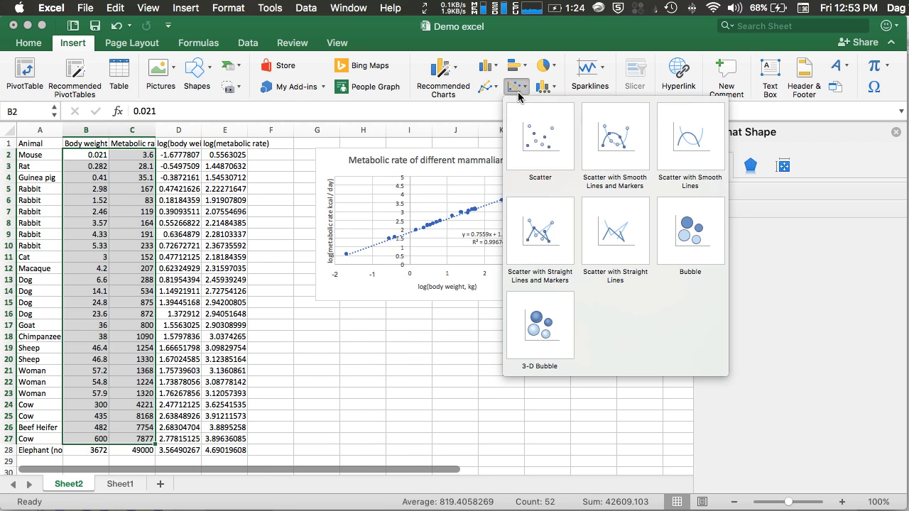
pyautogui.click(538, 155)
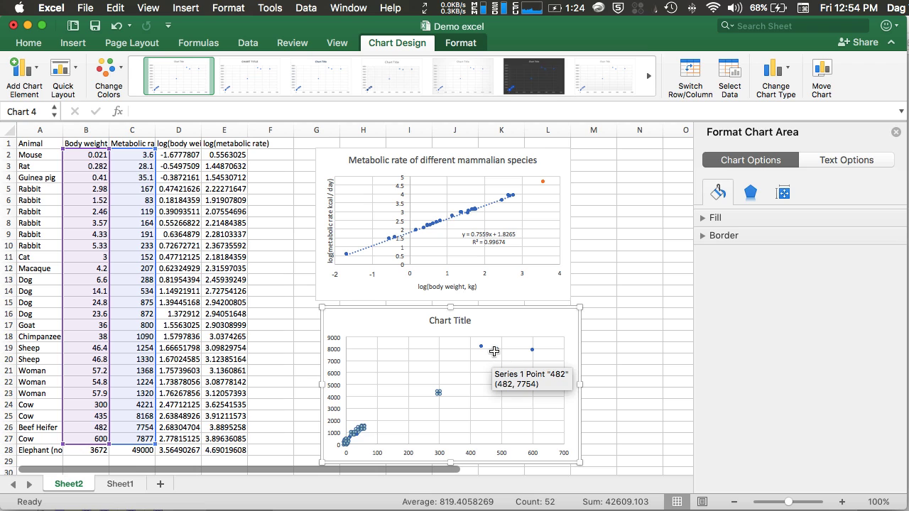
# - Add a linear trendline to the raw-data series and make the chart taller and wider
pyautogui.click(494, 352)
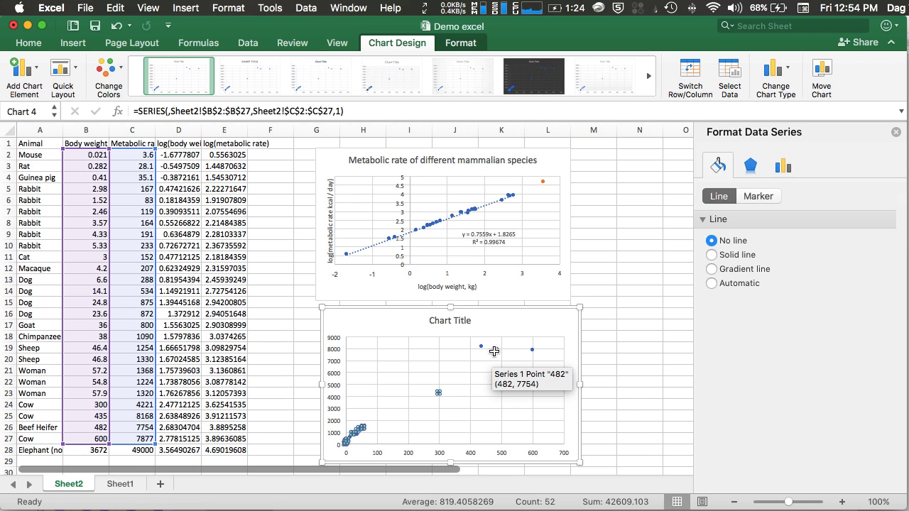
pyautogui.rightClick(494, 351)
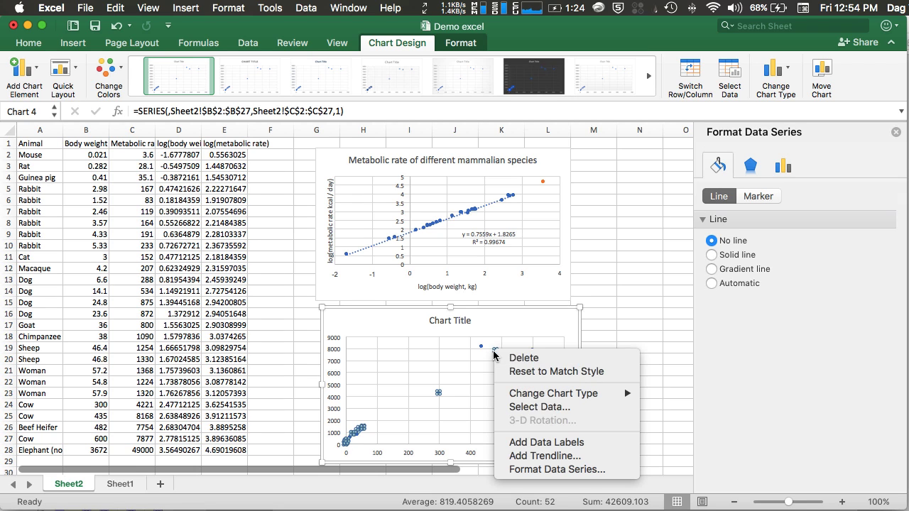
pyautogui.click(529, 456)
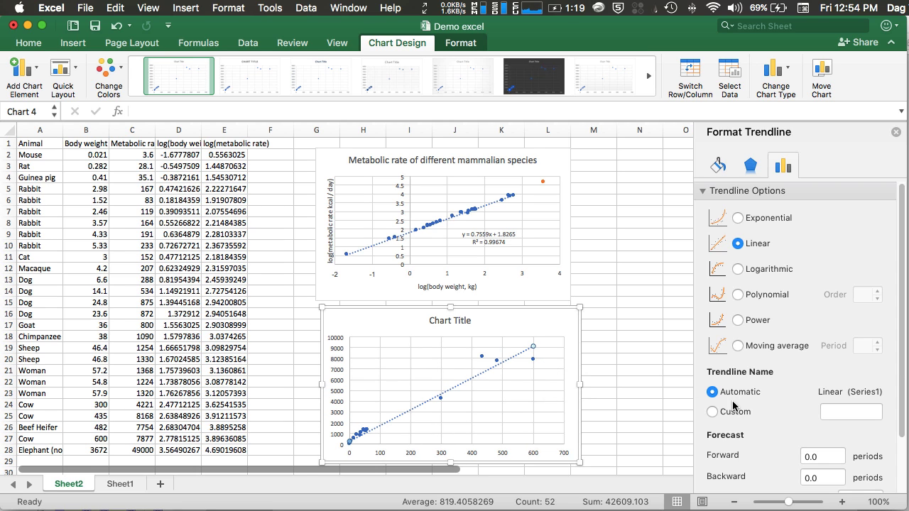
pyautogui.click(370, 319)
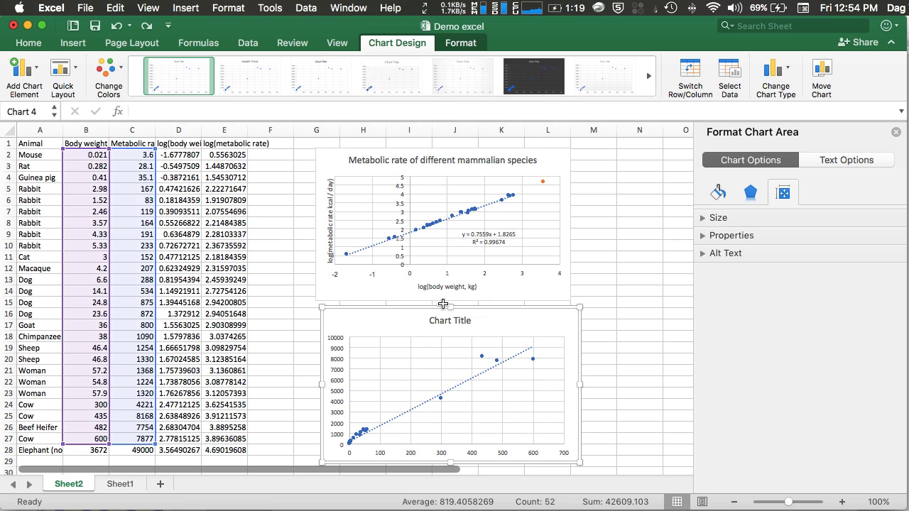
pyautogui.moveTo(450, 308); pyautogui.dragTo(450, 150)
pyautogui.moveTo(580, 306); pyautogui.dragTo(674, 303)
# - Change the raw-data trendline to a power curve that displays its equation and R²
pyautogui.click(547, 264)
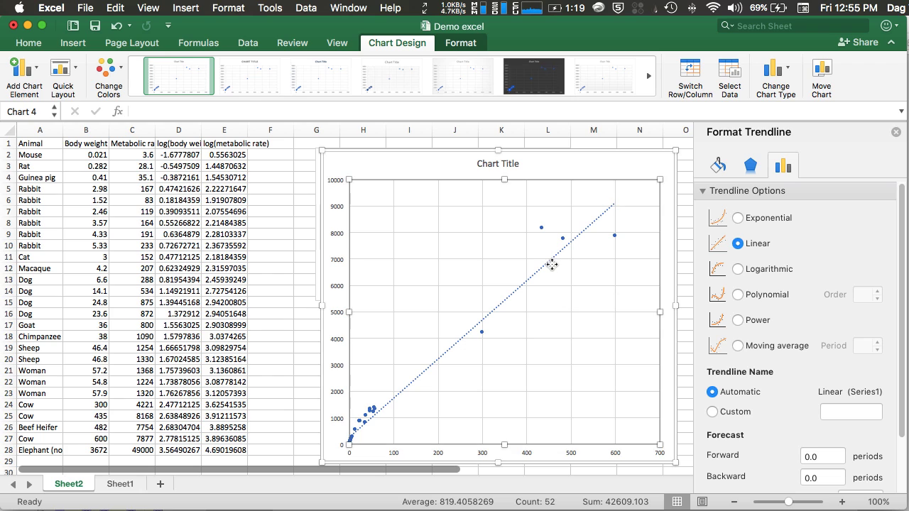
pyautogui.click(547, 266)
pyautogui.click(611, 208)
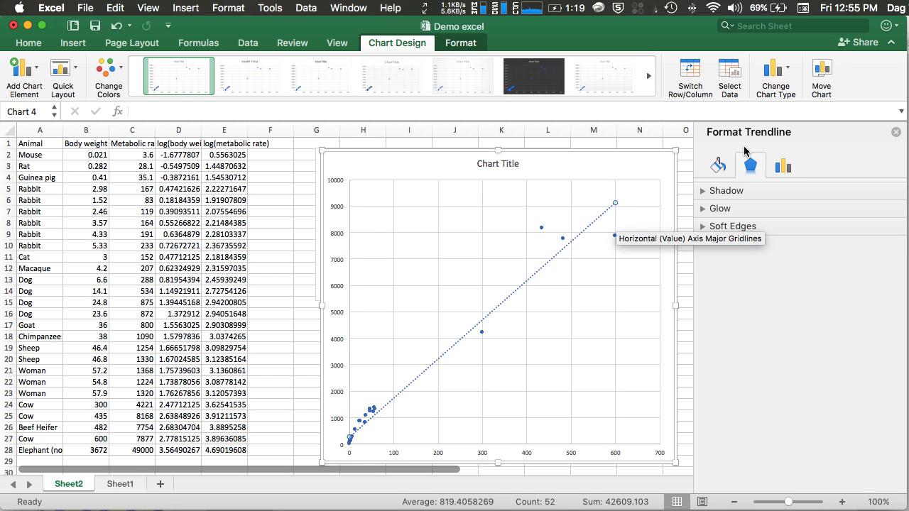
pyautogui.click(781, 167)
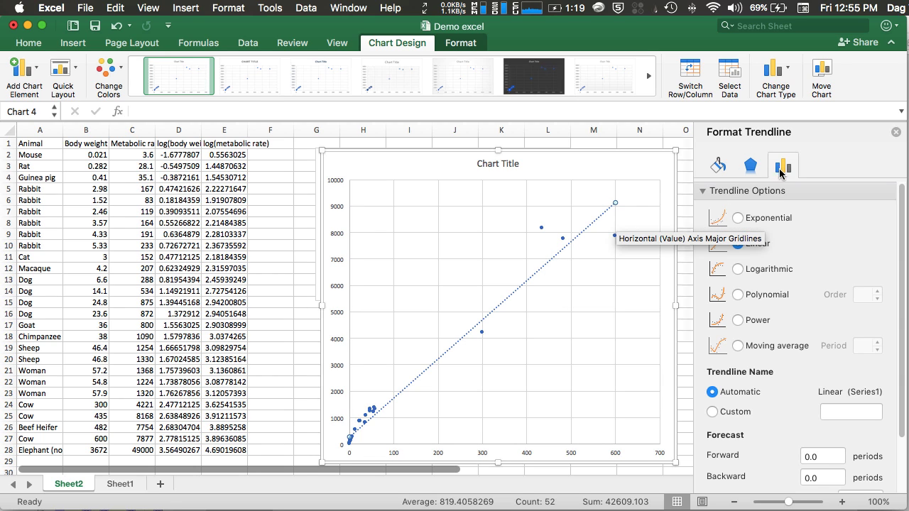
pyautogui.click(737, 320)
pyautogui.scroll(-2, 714, 458)
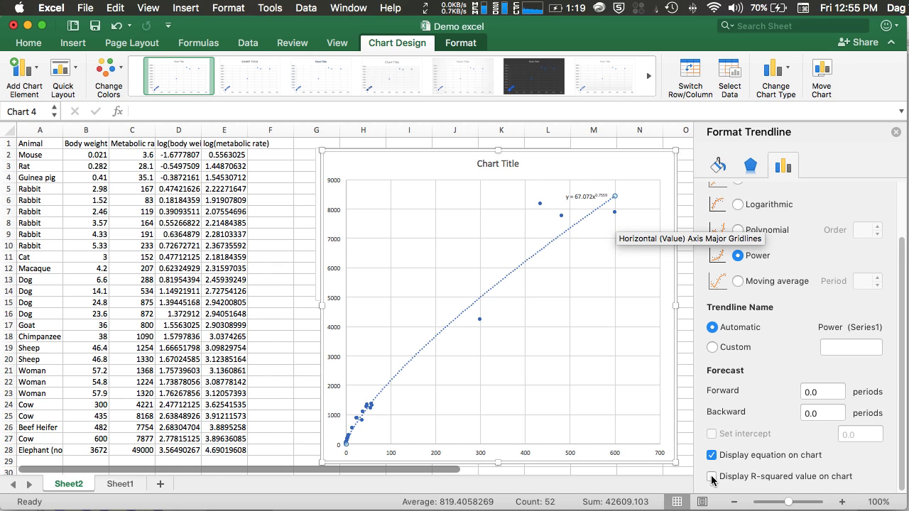
pyautogui.click(711, 477)
# - Move the y = 67.072x^0.7559, R² = 0.99674 label beside the curve and enlarge it to 18 pt
pyautogui.click(587, 197)
pyautogui.moveTo(586, 197); pyautogui.dragTo(552, 288)
pyautogui.click(28, 42)
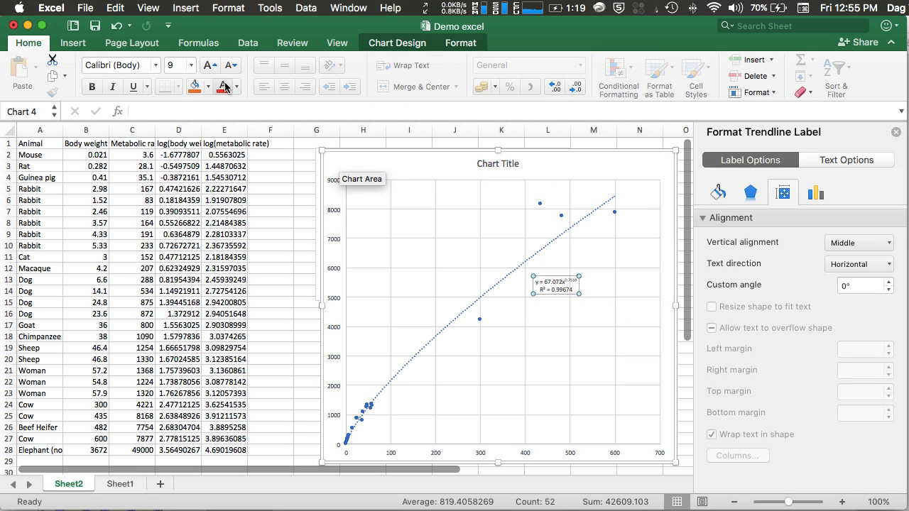
pyautogui.click(210, 65)
pyautogui.click(211, 65)
pyautogui.click(210, 65)
pyautogui.click(211, 64)
pyautogui.click(211, 65)
pyautogui.click(210, 64)
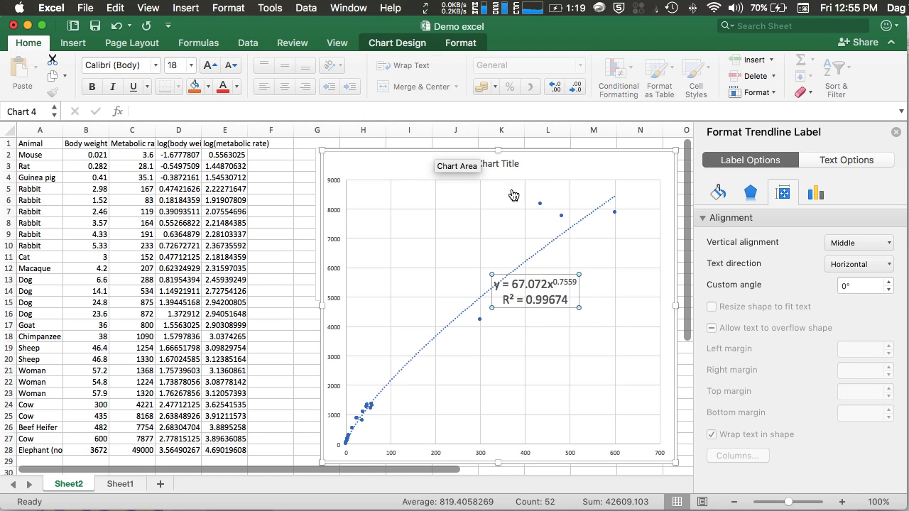
pyautogui.moveTo(533, 279); pyautogui.dragTo(575, 277)
pyautogui.click(331, 237)
pyautogui.click(335, 242)
pyautogui.click(478, 456)
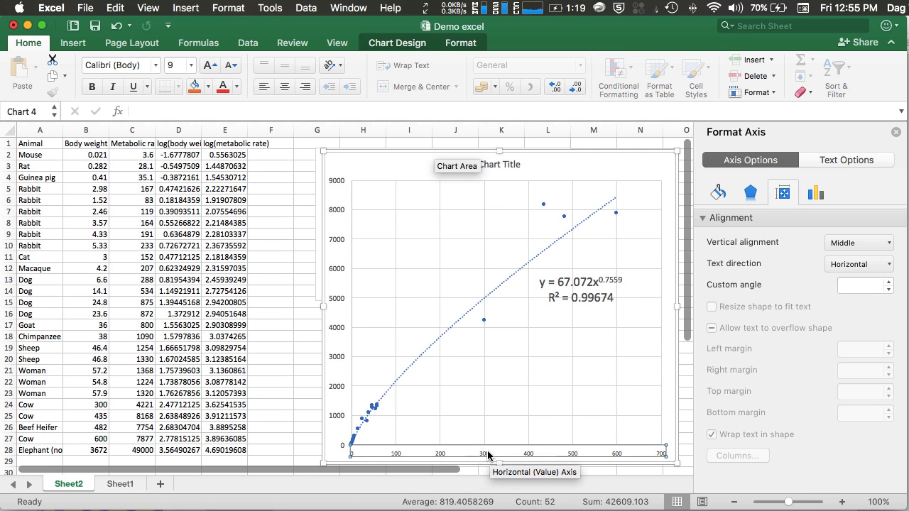
# - Enlarge the horizontal axis numbers and add titles to both chart axes
pyautogui.click(210, 65)
pyautogui.click(397, 43)
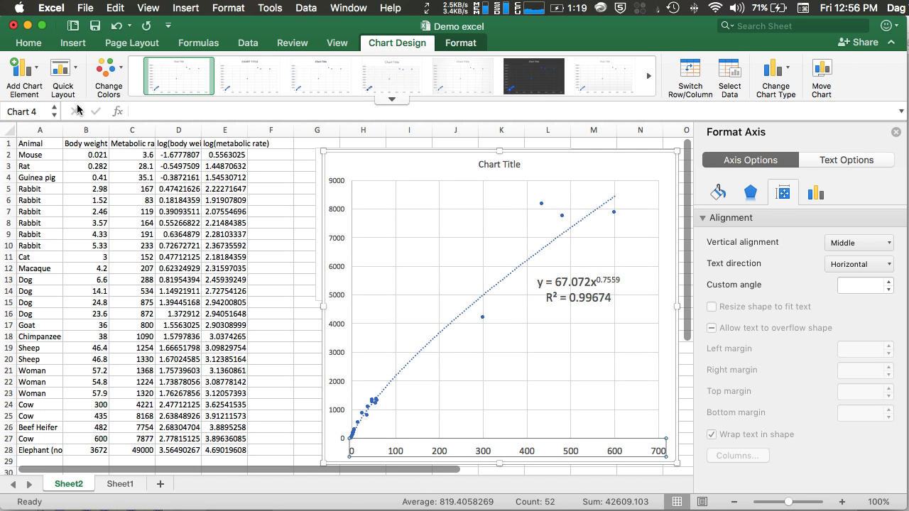
pyautogui.click(23, 71)
pyautogui.moveTo(72, 109)
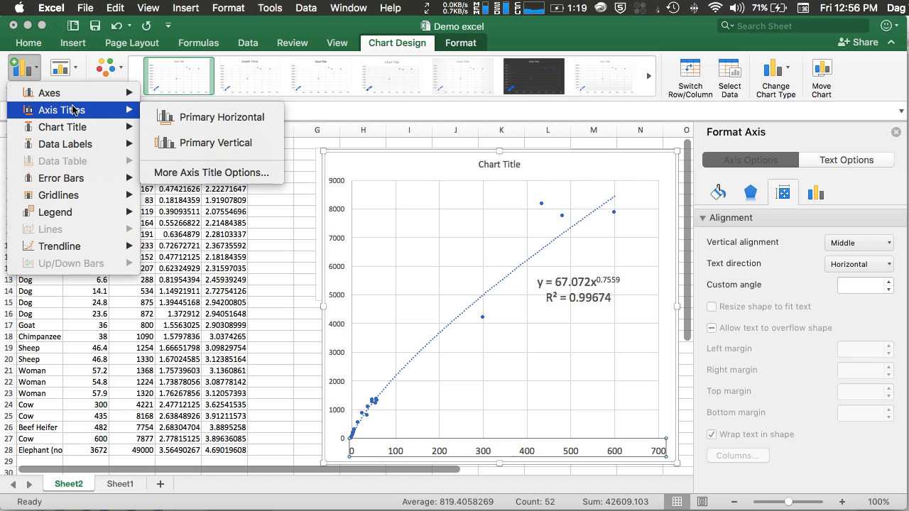
pyautogui.click(178, 115)
pyautogui.click(23, 71)
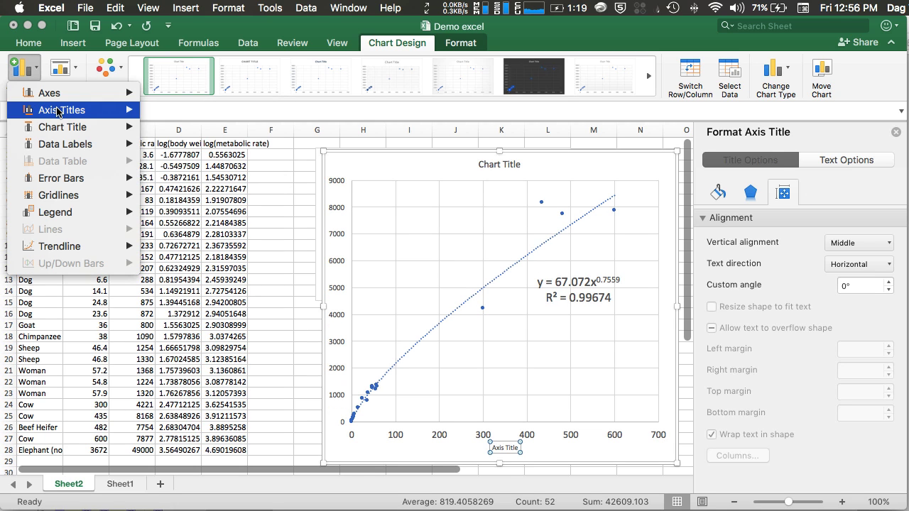
pyautogui.click(246, 143)
pyautogui.click(499, 164)
# - Title the chart 'Metabolic rate of different animals' and the vertical axis 'Metabolic rate kcal / day'
pyautogui.tripleClick(493, 164)
pyautogui.write('Metabolic rate of different animals')
pyautogui.click(338, 299)
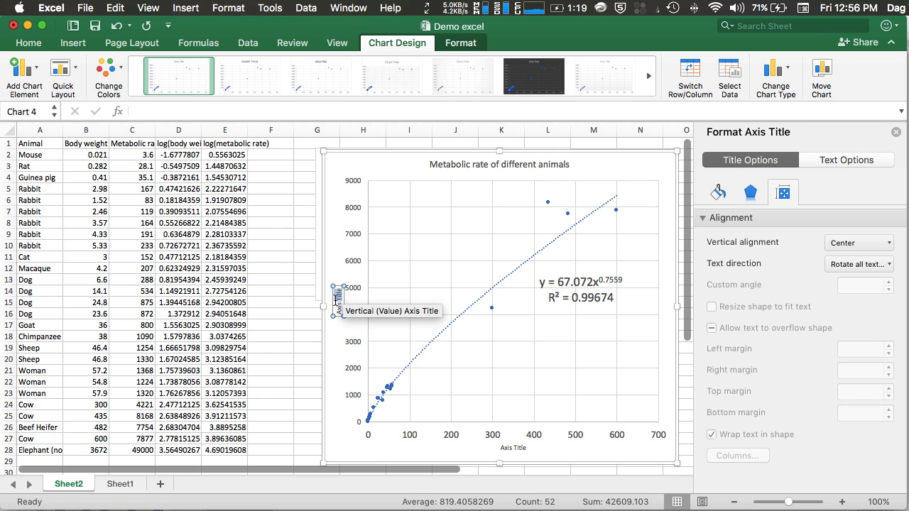
pyautogui.tripleClick(339, 294)
pyautogui.write('Metabolic rate kcal / day')
pyautogui.click(513, 447)
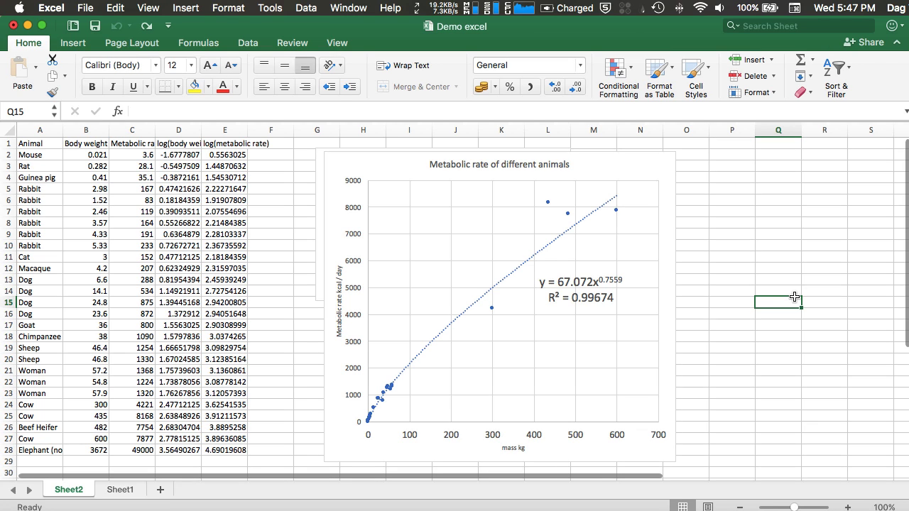
# - Put the chart's vertical metabolic rate axis on a logarithmic scale
pyautogui.click(355, 317)
pyautogui.rightClick(355, 318)
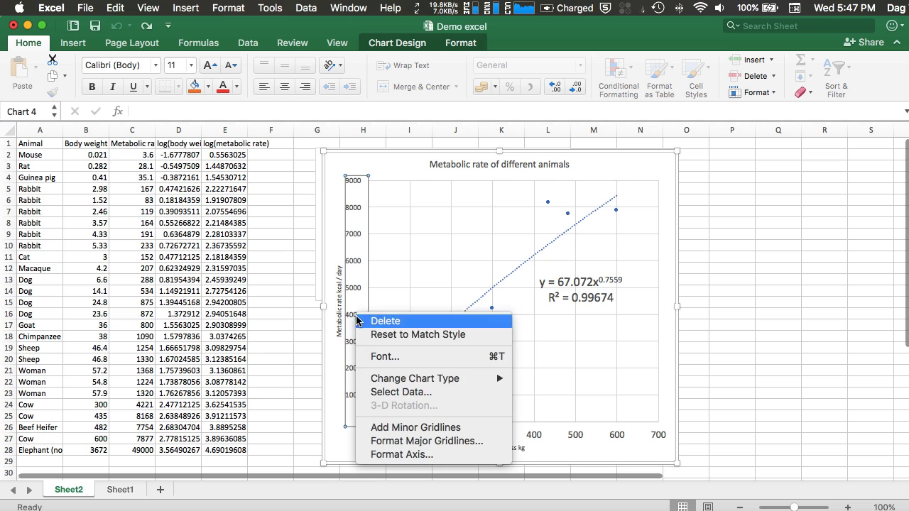
pyautogui.click(405, 456)
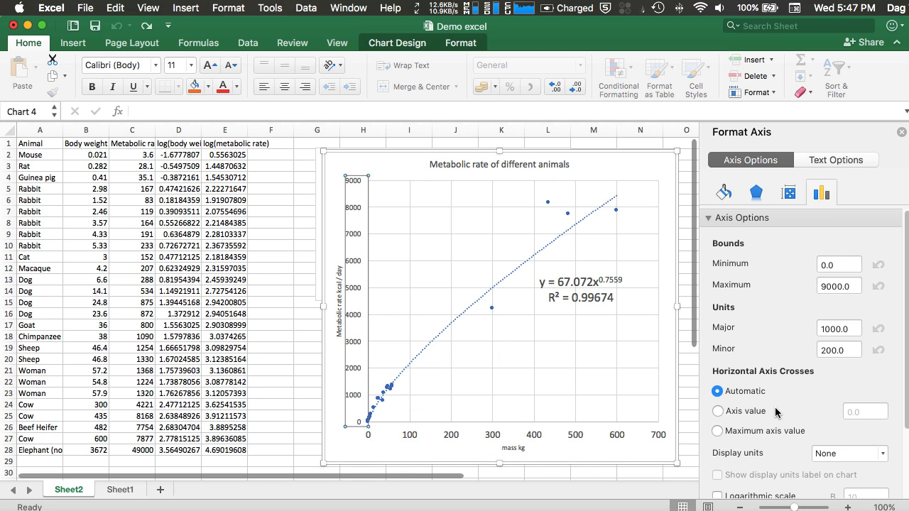
pyautogui.scroll(-2, 775, 407)
pyautogui.click(717, 436)
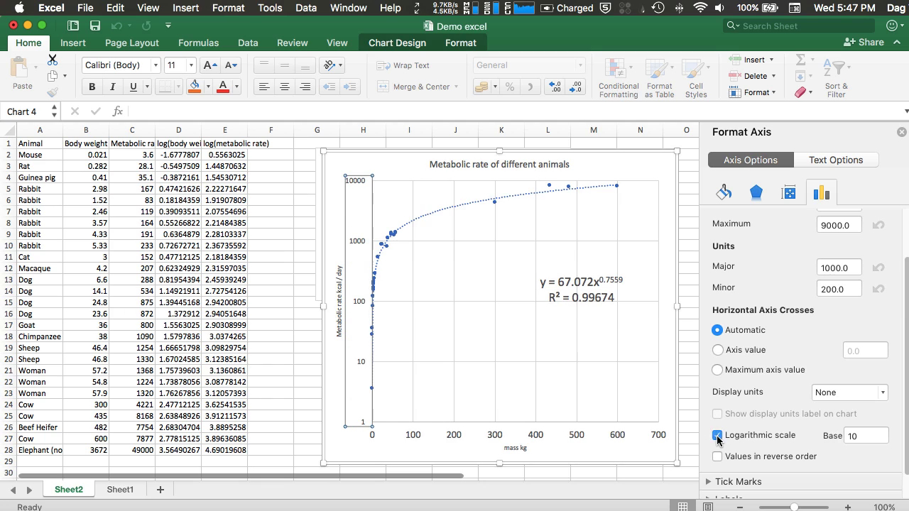
# - Make the horizontal mass axis logarithmic too, spanning 0.01–1000 kg
pyautogui.click(578, 433)
pyautogui.click(577, 435)
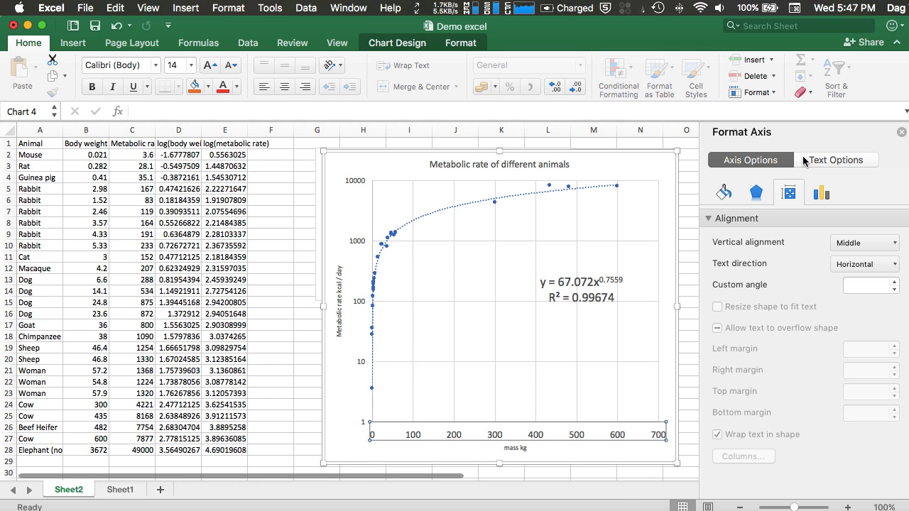
pyautogui.click(809, 194)
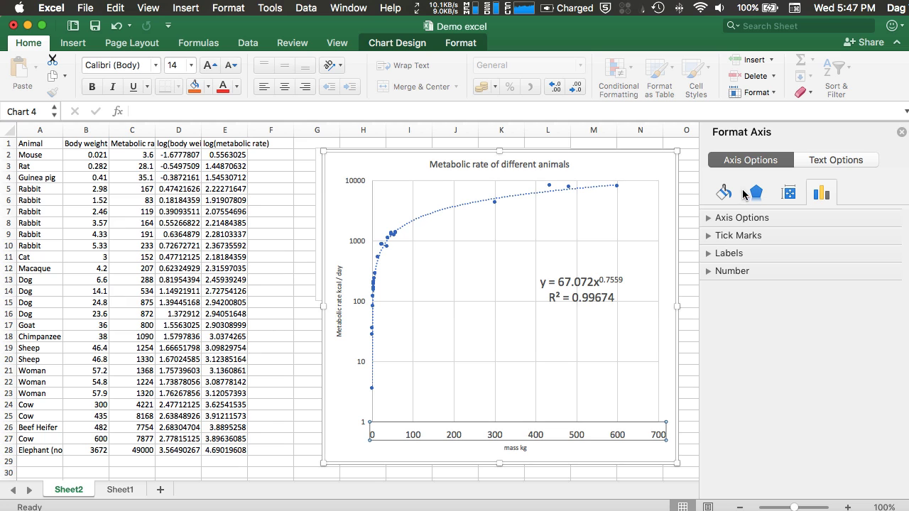
pyautogui.click(734, 219)
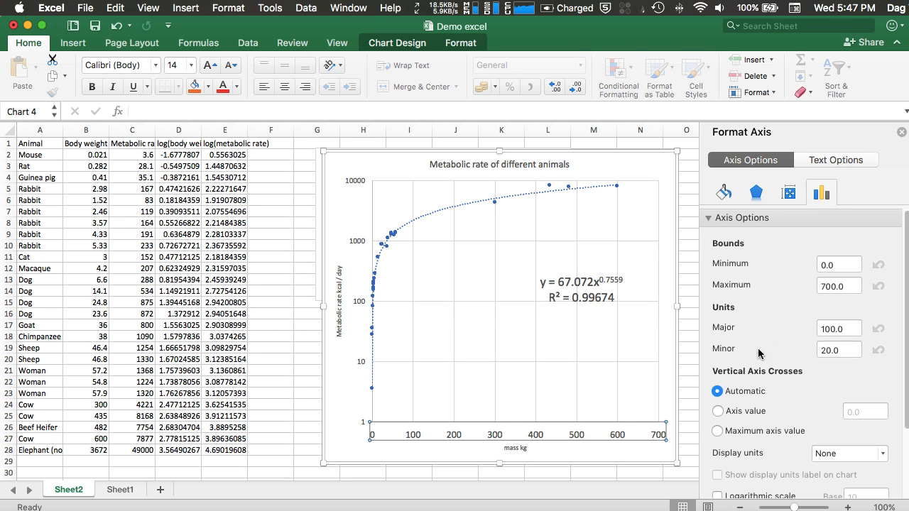
pyautogui.scroll(-3, 757, 348)
pyautogui.click(718, 408)
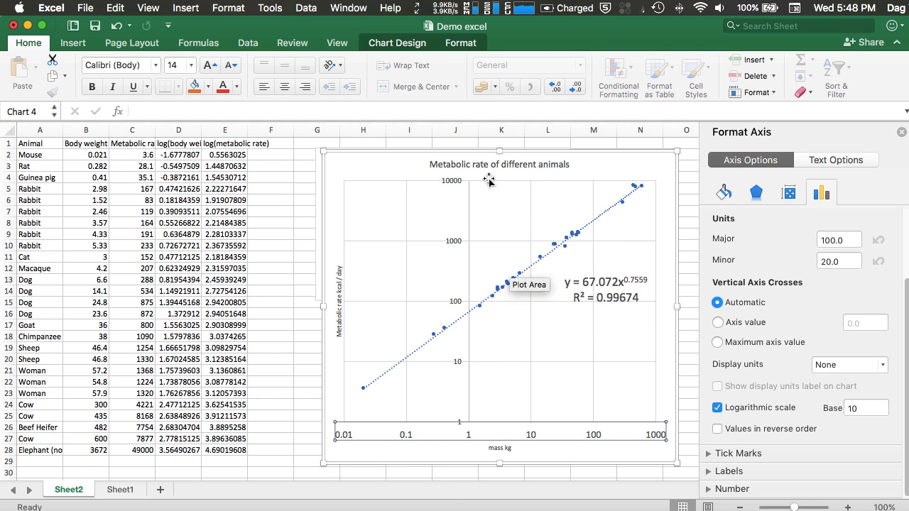
pyautogui.click(499, 150)
# - Move the metabolic rate chart down below the mammalian species chart
pyautogui.moveTo(501, 206); pyautogui.dragTo(499, 319)
pyautogui.click(499, 274)
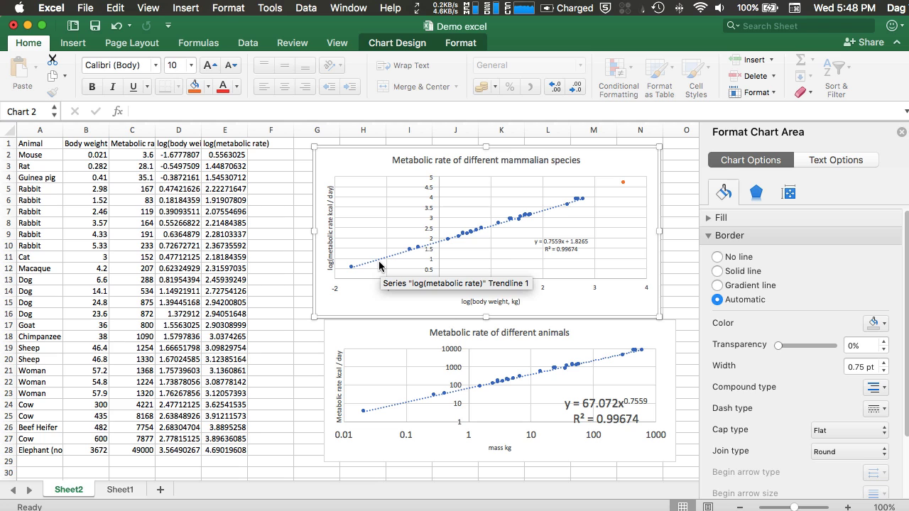
pyautogui.click(308, 8)
pyautogui.click(304, 8)
pyautogui.click(285, 9)
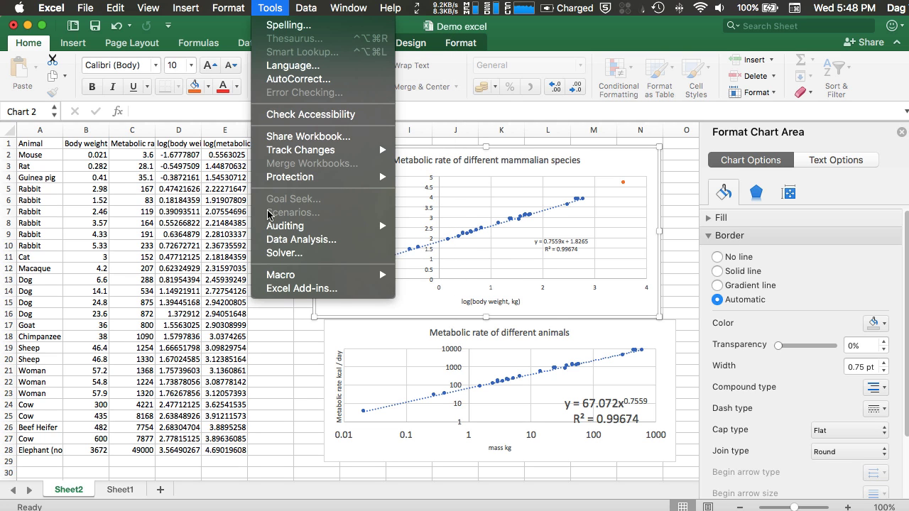
# - In Excel Add-ins, switch off Solver Add-In and keep Analysis ToolPak enabled
pyautogui.click(301, 288)
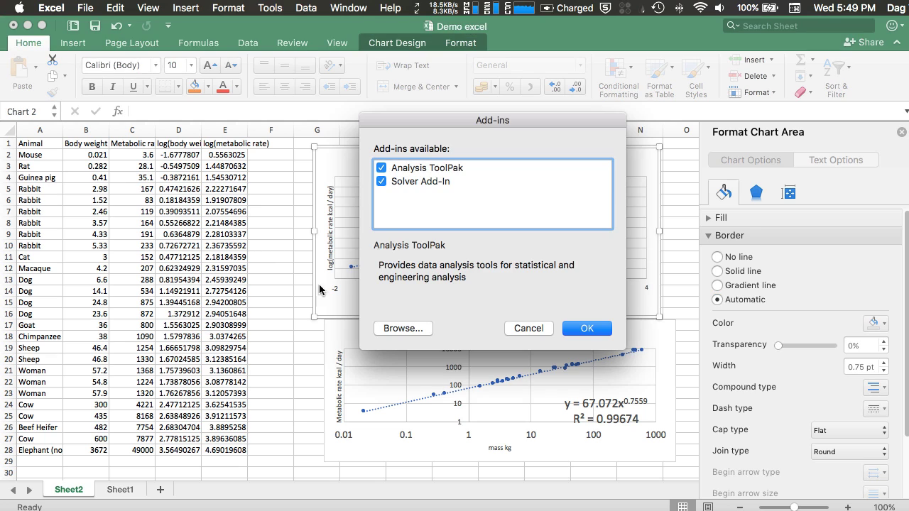
pyautogui.click(384, 181)
pyautogui.click(381, 169)
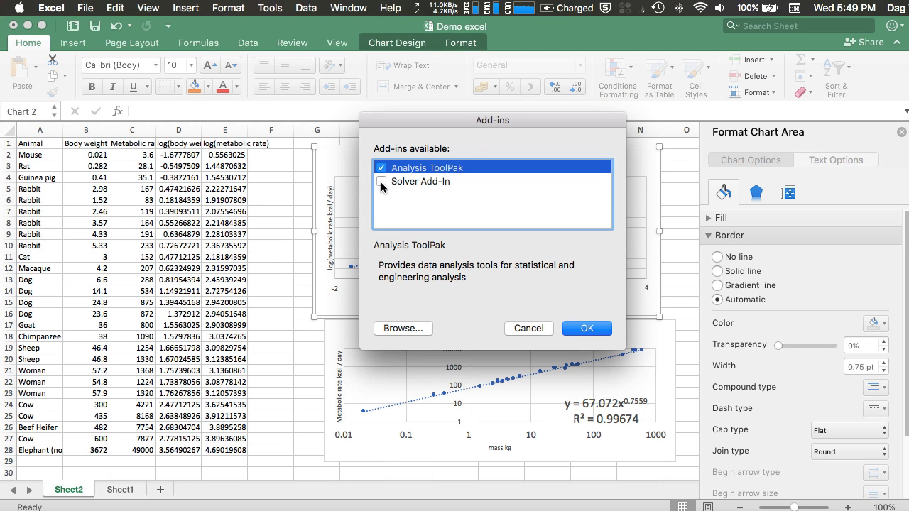
pyautogui.click(385, 182)
pyautogui.press('Return')
pyautogui.moveTo(174, 155); pyautogui.dragTo(222, 447)
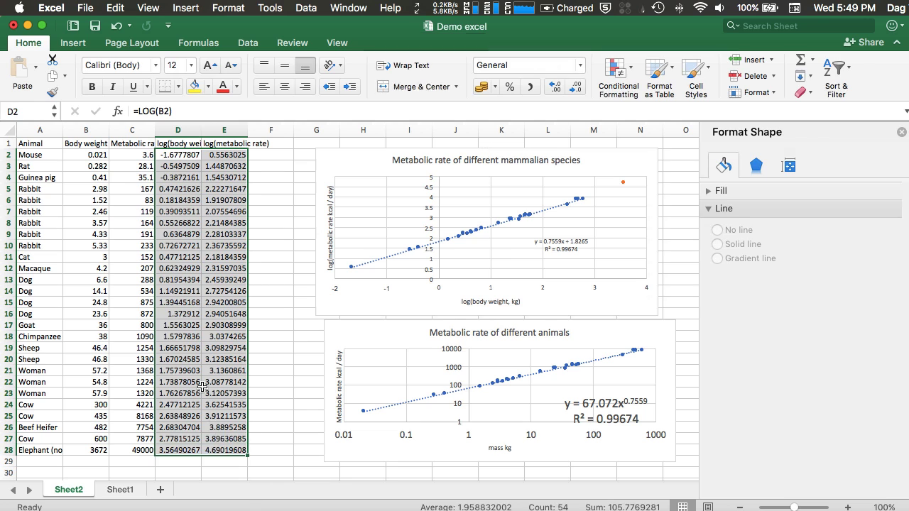
# - Launch the Regression tool from Data Analysis
pyautogui.click(270, 257)
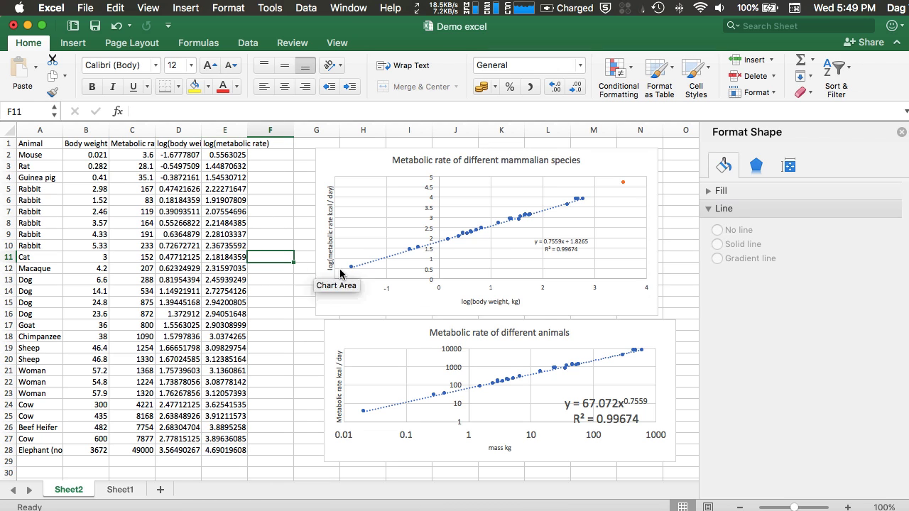
pyautogui.click(254, 47)
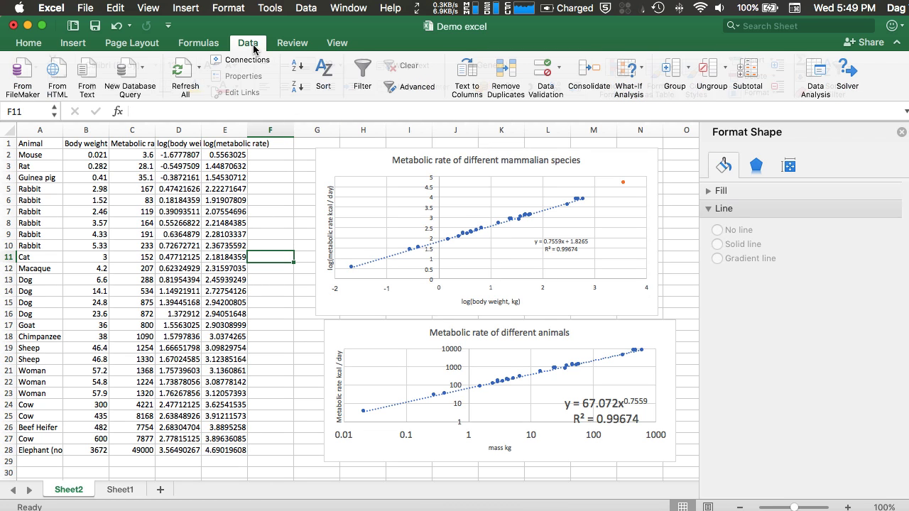
pyautogui.click(816, 78)
pyautogui.click(364, 201)
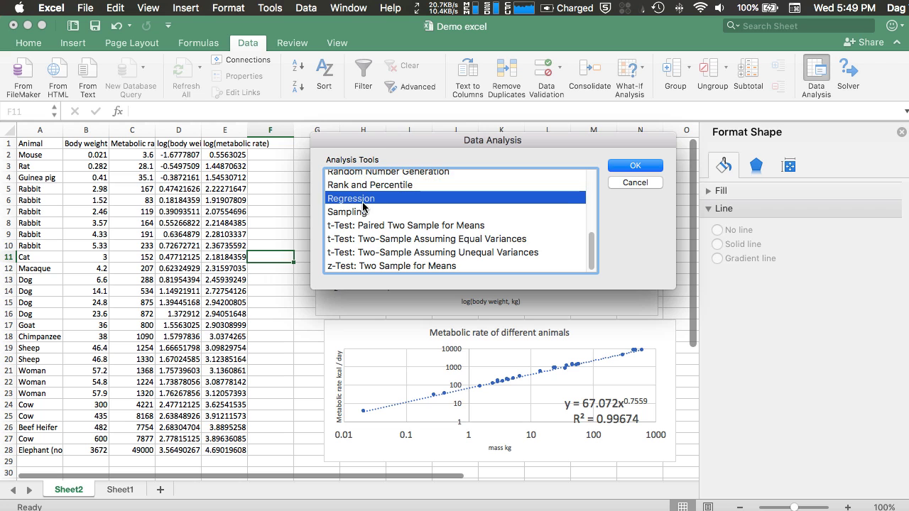
pyautogui.scroll(3, 363, 206)
pyautogui.click(634, 165)
# - Regress Y range E2:E27 on X range D2:D27 with standardized residuals, residual, line fit and normal probability plots
pyautogui.moveTo(225, 155); pyautogui.dragTo(226, 450)
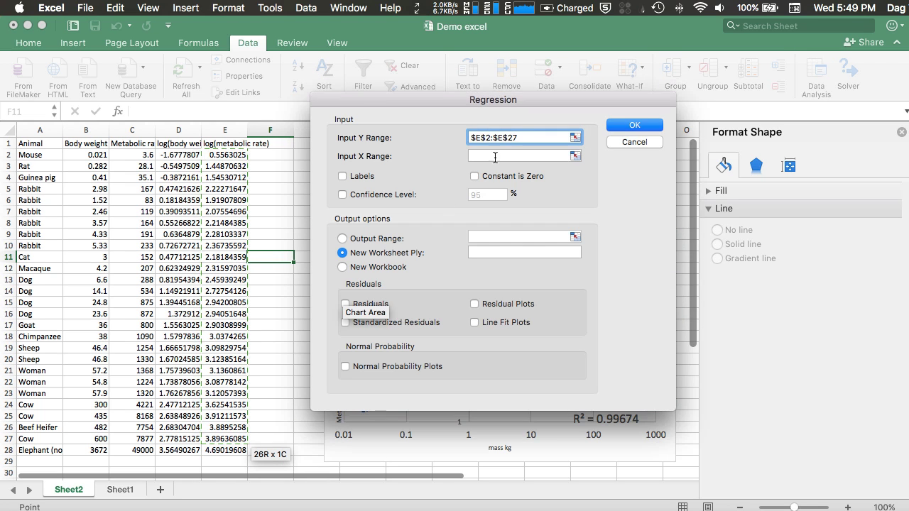
pyautogui.click(497, 155)
pyautogui.moveTo(186, 155); pyautogui.dragTo(186, 450)
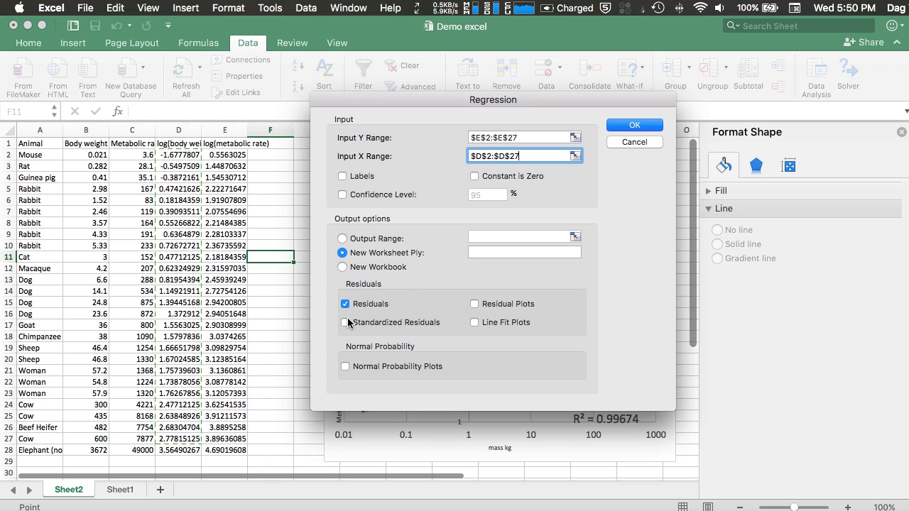
pyautogui.click(345, 323)
pyautogui.click(345, 366)
pyautogui.click(474, 303)
pyautogui.click(475, 323)
pyautogui.click(634, 126)
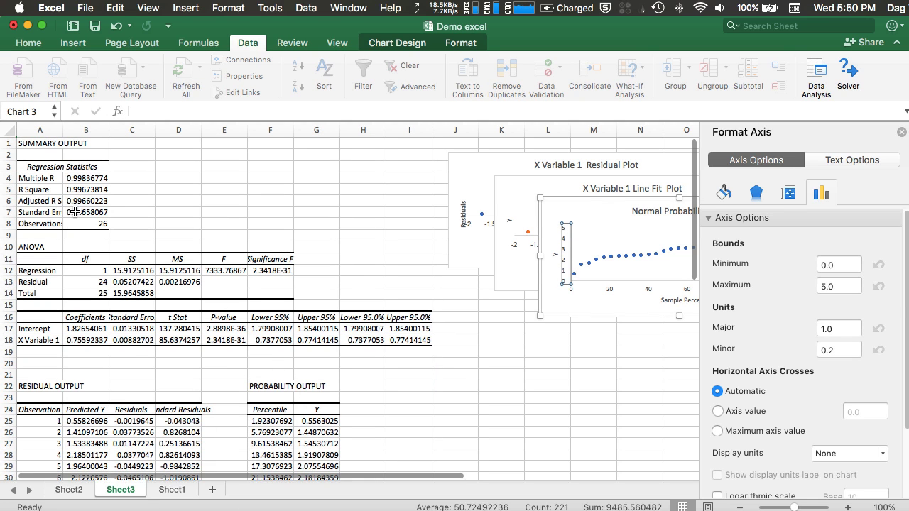
# - Review the X Variable 1 coefficient, intercept and slope p-values, R Square and standard error
pyautogui.click(81, 340)
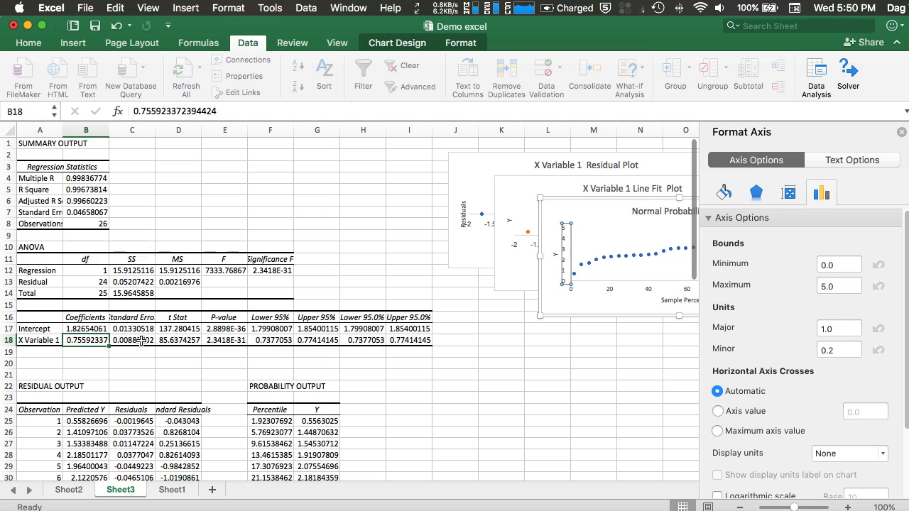
pyautogui.click(238, 340)
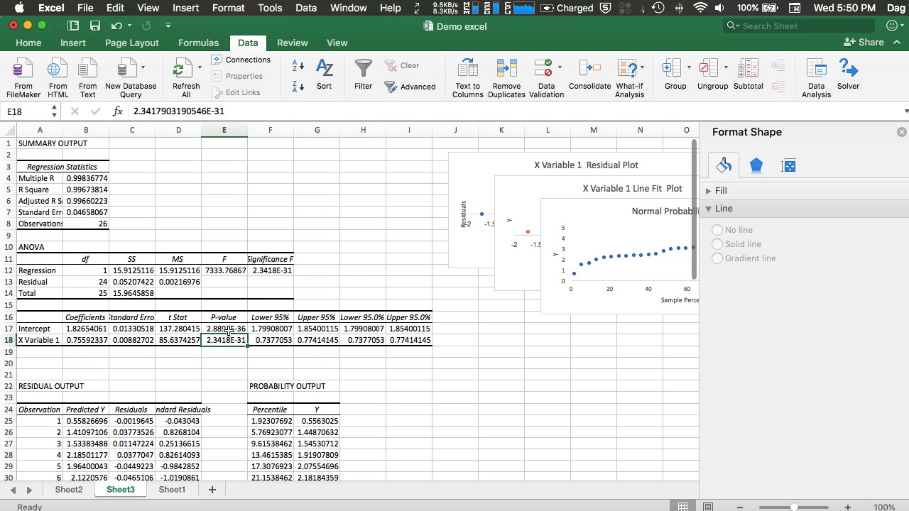
pyautogui.click(227, 330)
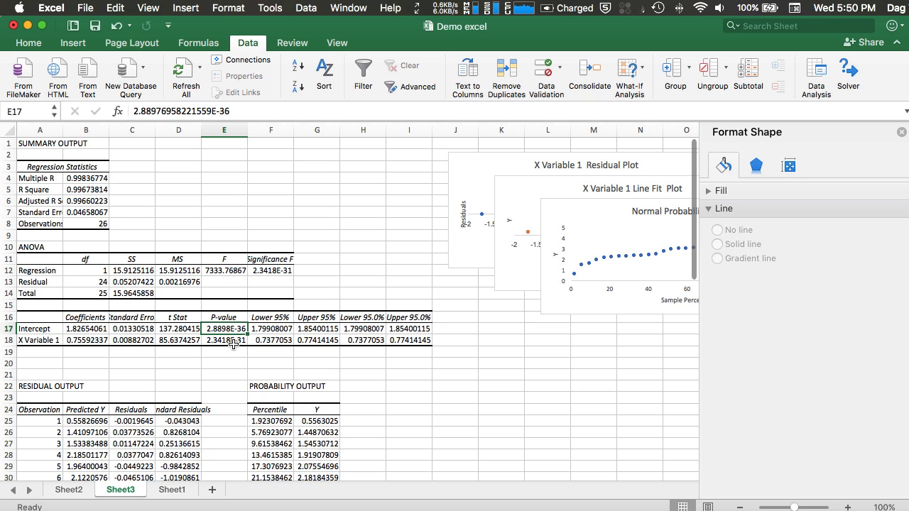
pyautogui.click(232, 343)
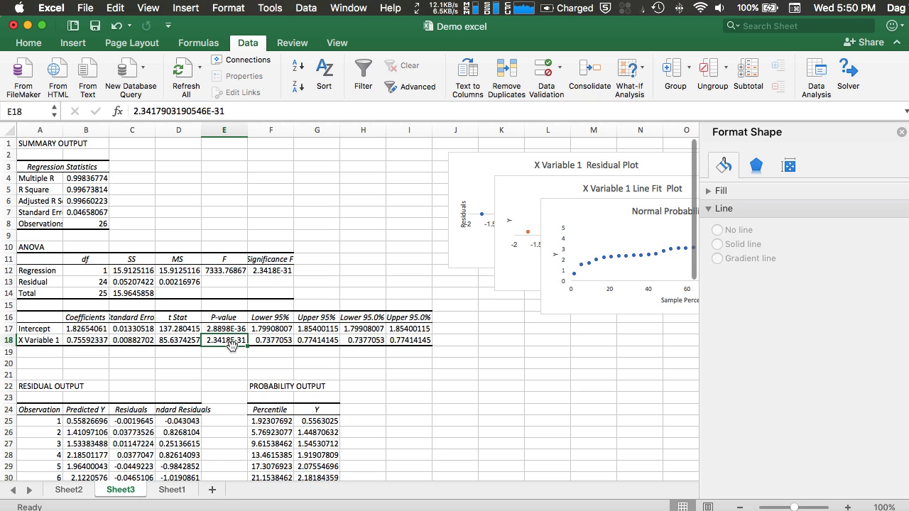
pyautogui.click(95, 192)
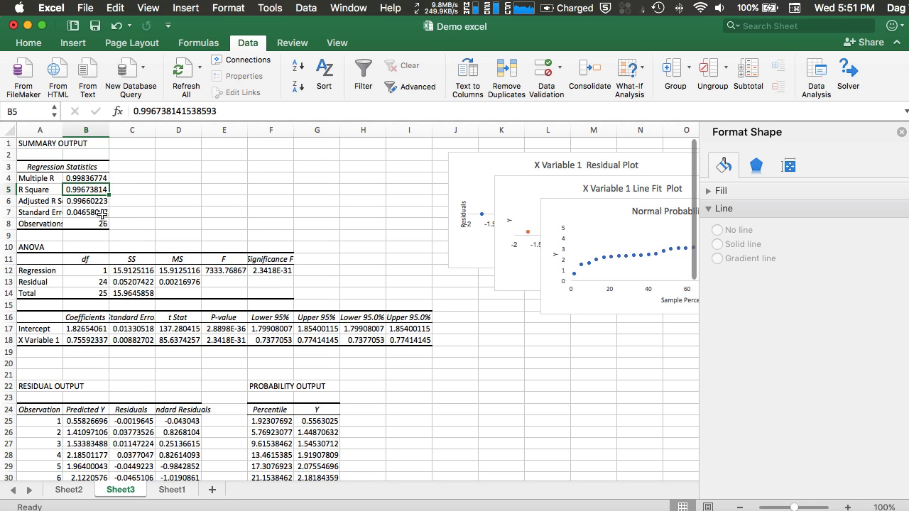
pyautogui.click(102, 213)
# - Move the Normal Probability and Line Fit plots lower so none overlaps the residual plot
pyautogui.moveTo(573, 212); pyautogui.dragTo(446, 403)
pyautogui.moveTo(544, 190); pyautogui.dragTo(468, 289)
pyautogui.click(316, 398)
pyautogui.scroll(-4, 372, 383)
pyautogui.scroll(-3, 372, 380)
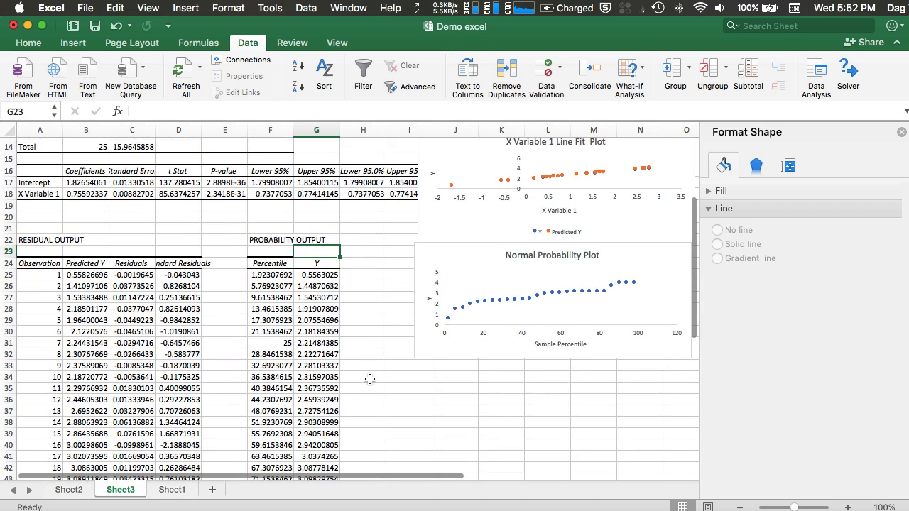